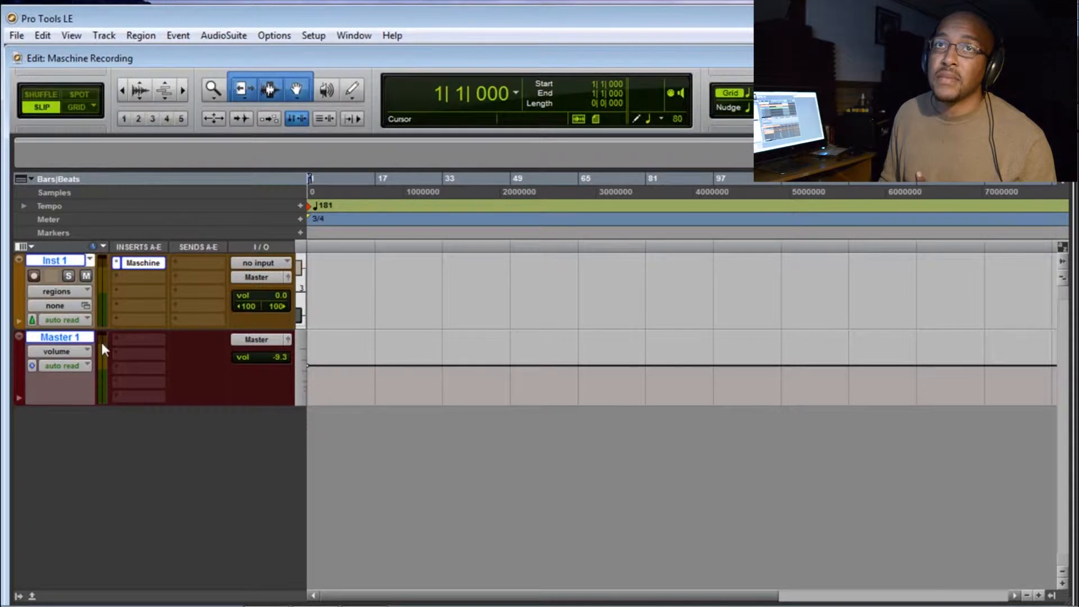
Step: Hide the Inserts A-E column in the Edit window and bring the Maschine plug-in window on screen
{"action": "left_click", "coordinate": [30, 248]}
{"action": "left_click", "coordinate": [43, 282]}
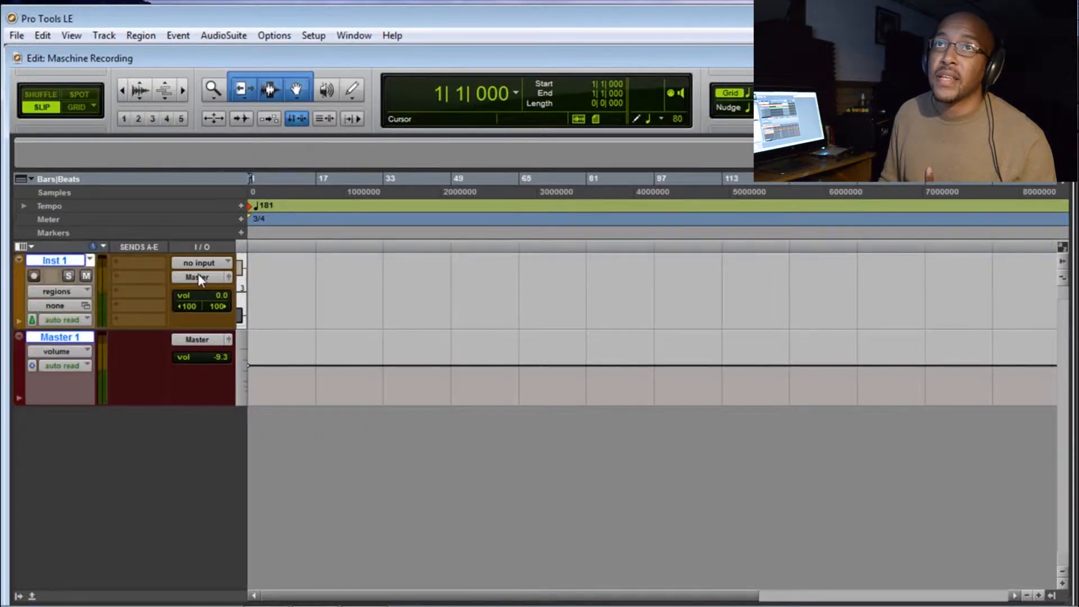
{"action": "left_click_drag", "start_coordinate": [1078, 25], "coordinate": [858, 26]}
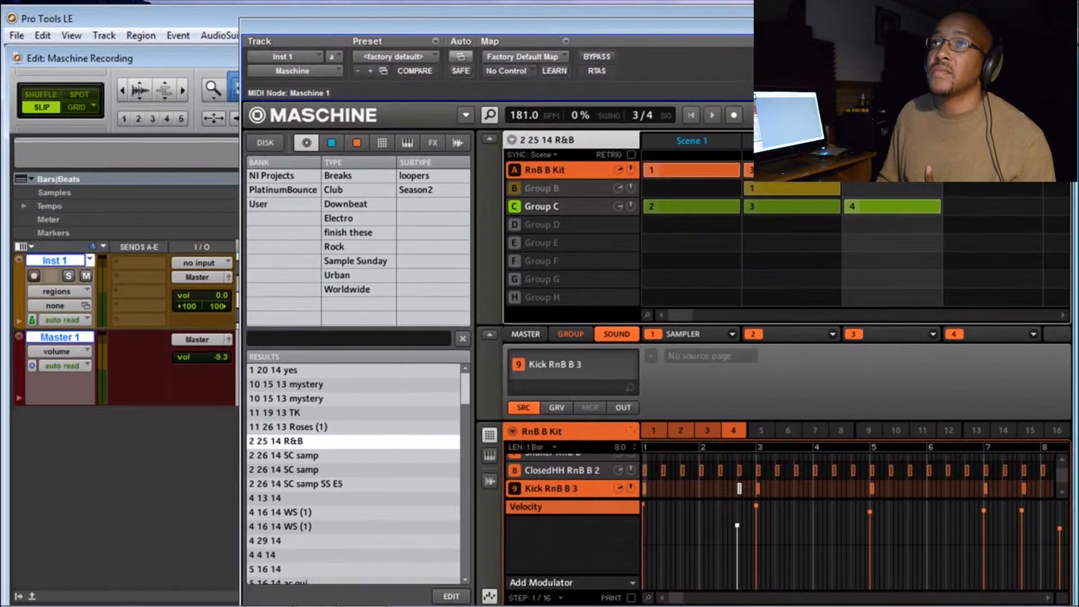
Step: Make room for the pattern editor by collapsing Maschine's arranger and hiding its browser, and play back the Scene 3 loop
{"action": "left_click", "coordinate": [482, 140]}
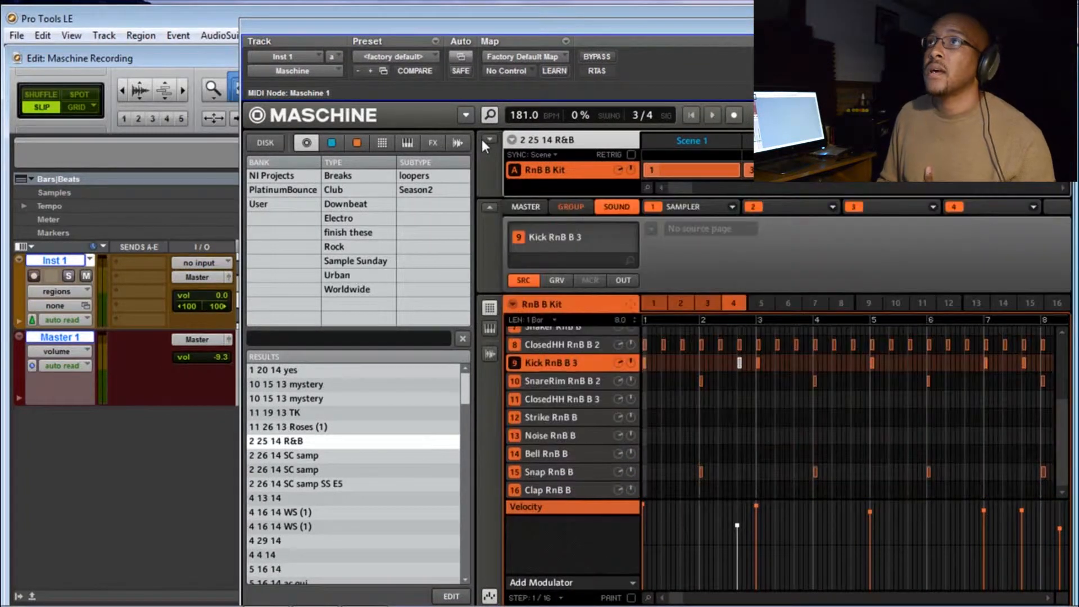
{"action": "left_click", "coordinate": [488, 117]}
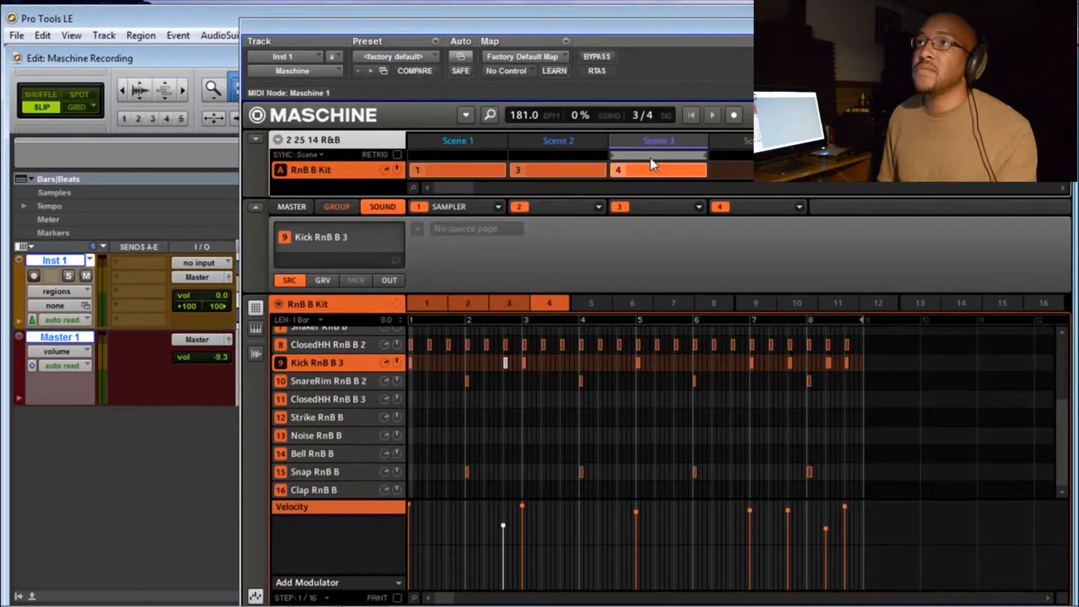
{"action": "key", "text": "space"}
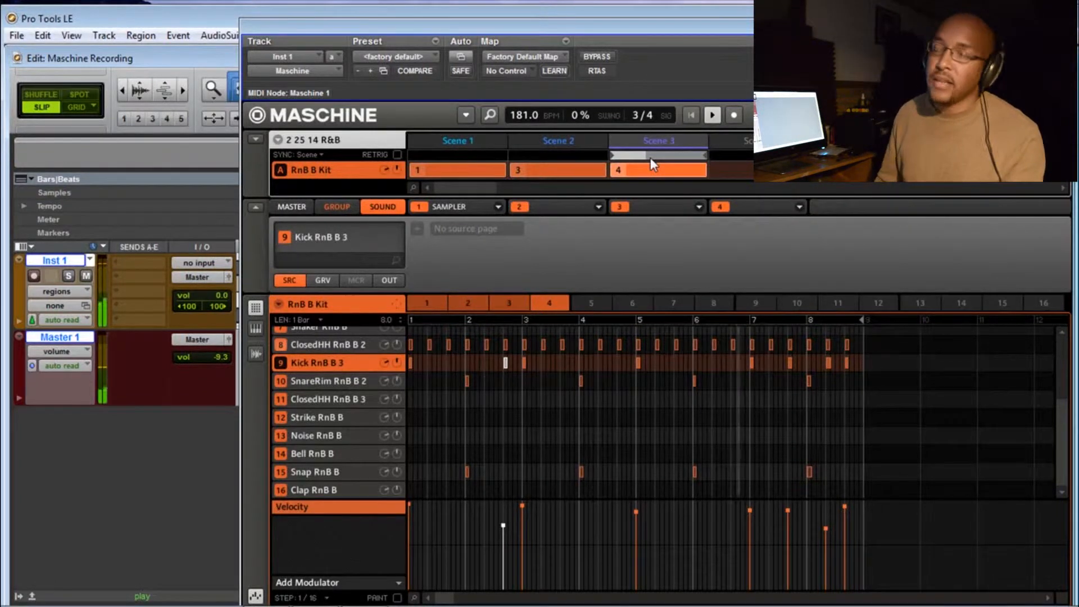
{"action": "key", "text": "space"}
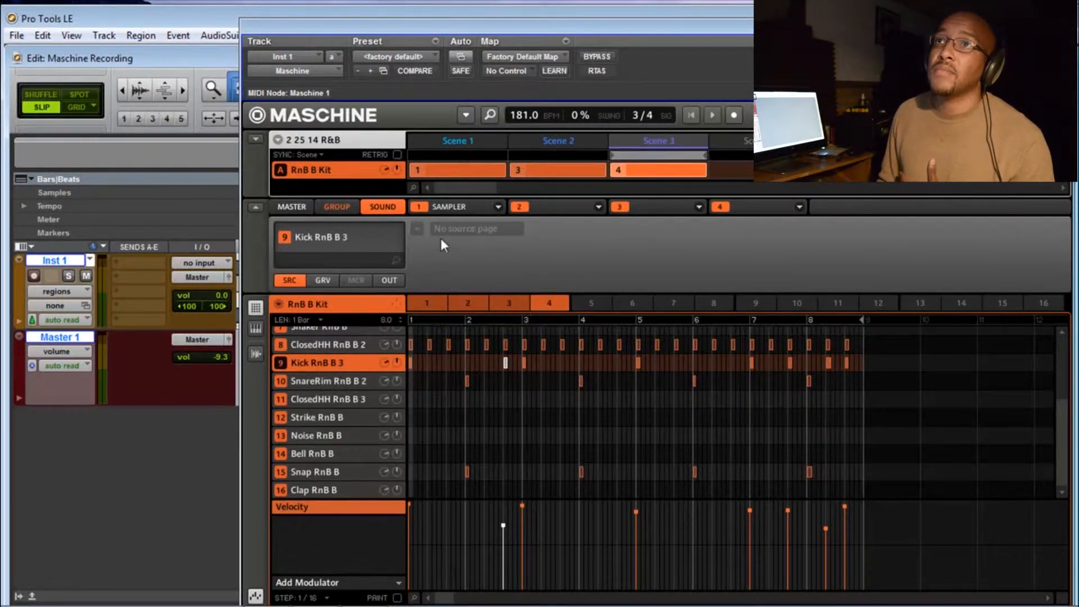
Step: Open Maschine's Export Audio settings and set the source region to Loop Range
{"action": "left_click", "coordinate": [466, 116]}
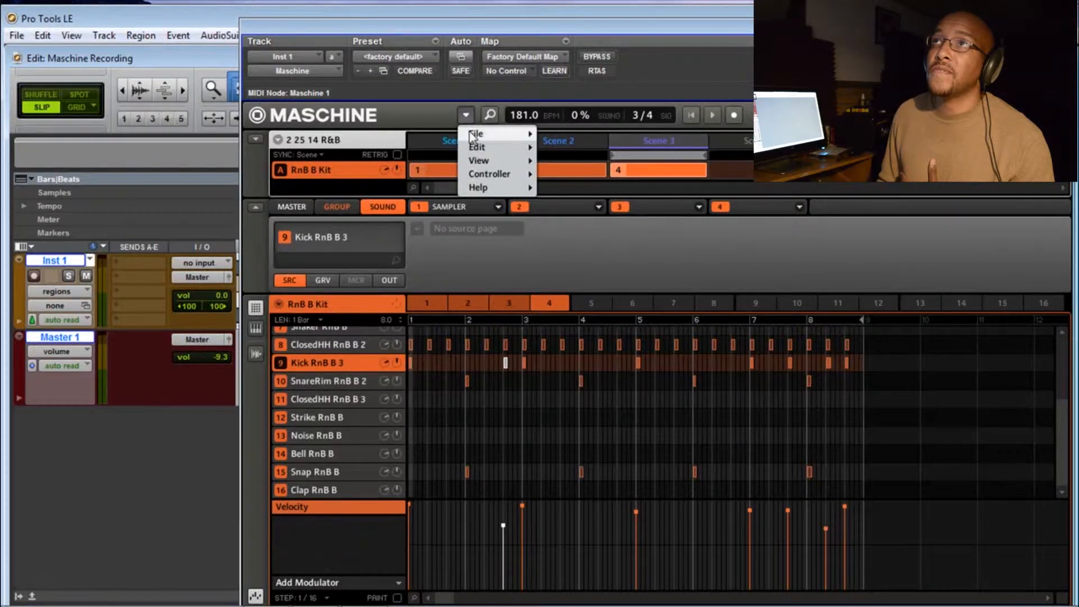
{"action": "mouse_move", "coordinate": [475, 135]}
{"action": "left_click", "coordinate": [581, 210]}
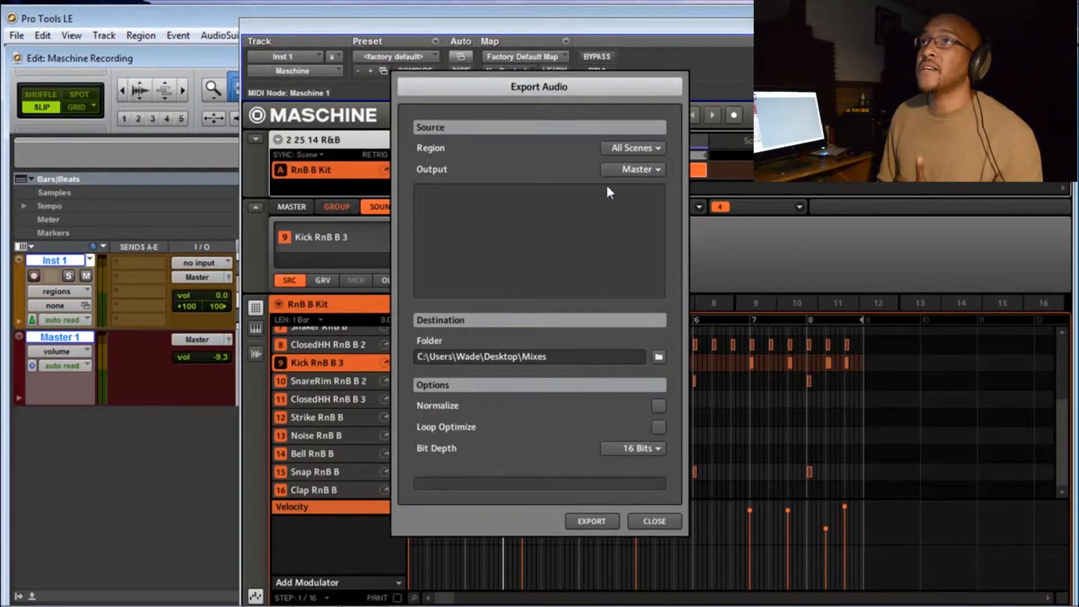
{"action": "left_click", "coordinate": [645, 150]}
{"action": "left_click", "coordinate": [646, 179]}
{"action": "left_click_drag", "start_coordinate": [633, 87], "coordinate": [489, 111]}
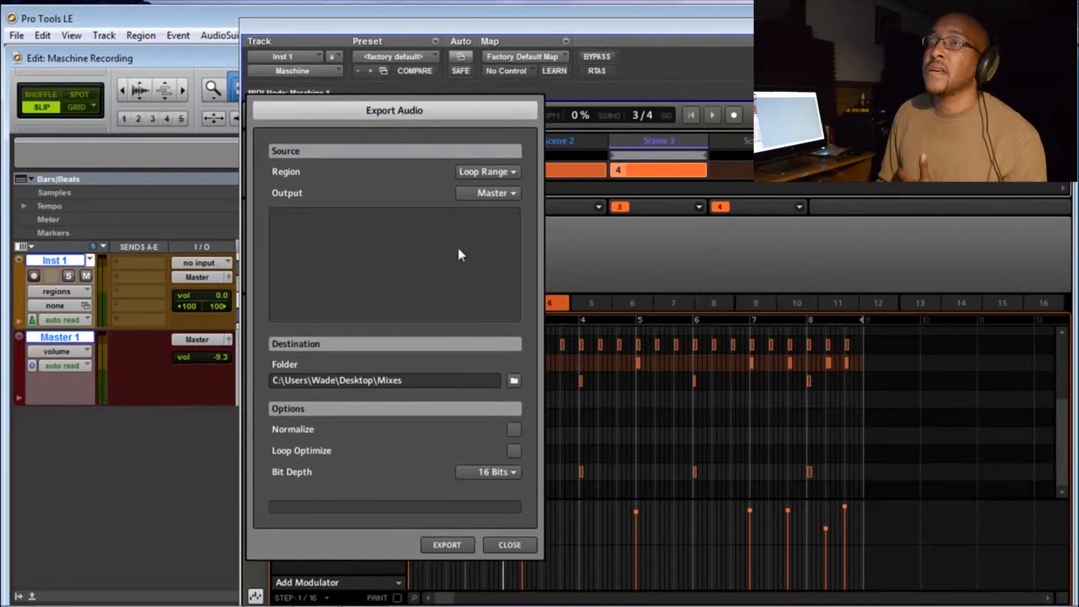
Step: Set the export output to Groups and include Group C along with RnB B Kit
{"action": "left_click", "coordinate": [485, 195]}
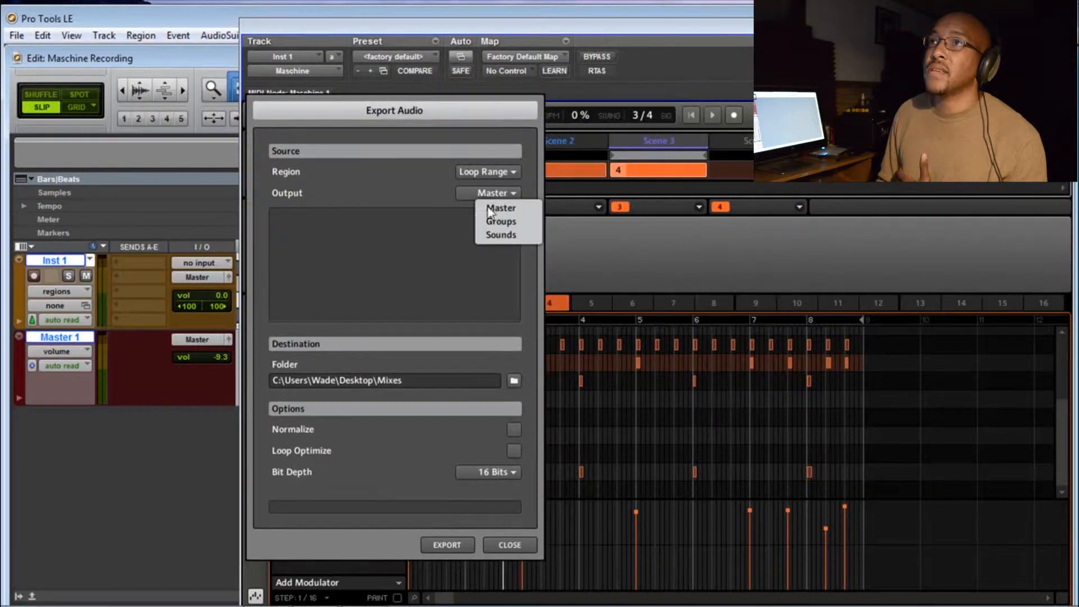
{"action": "left_click", "coordinate": [496, 222]}
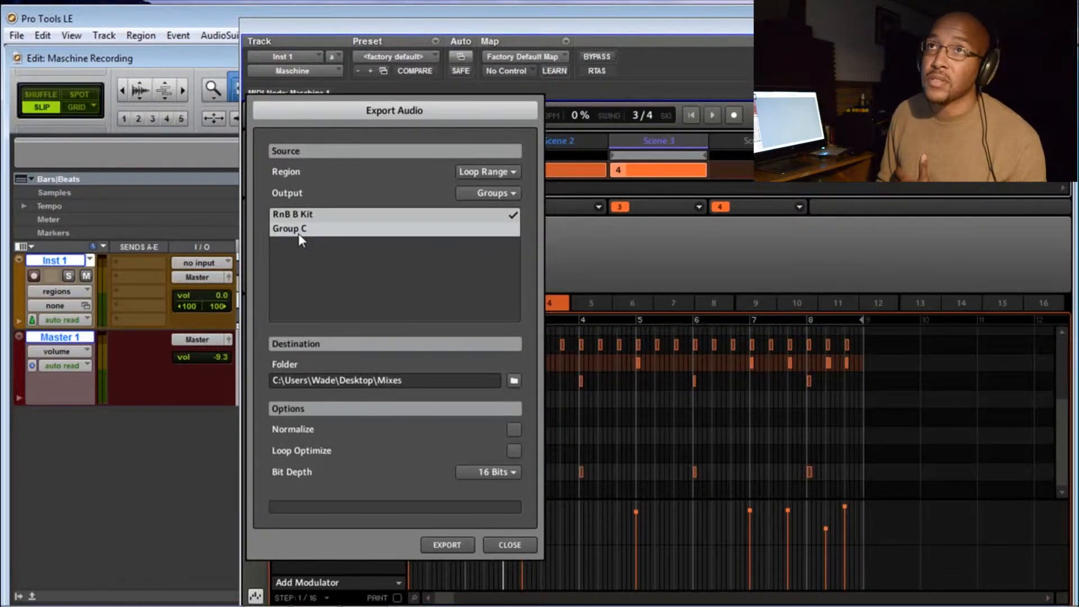
{"action": "left_click", "coordinate": [512, 229]}
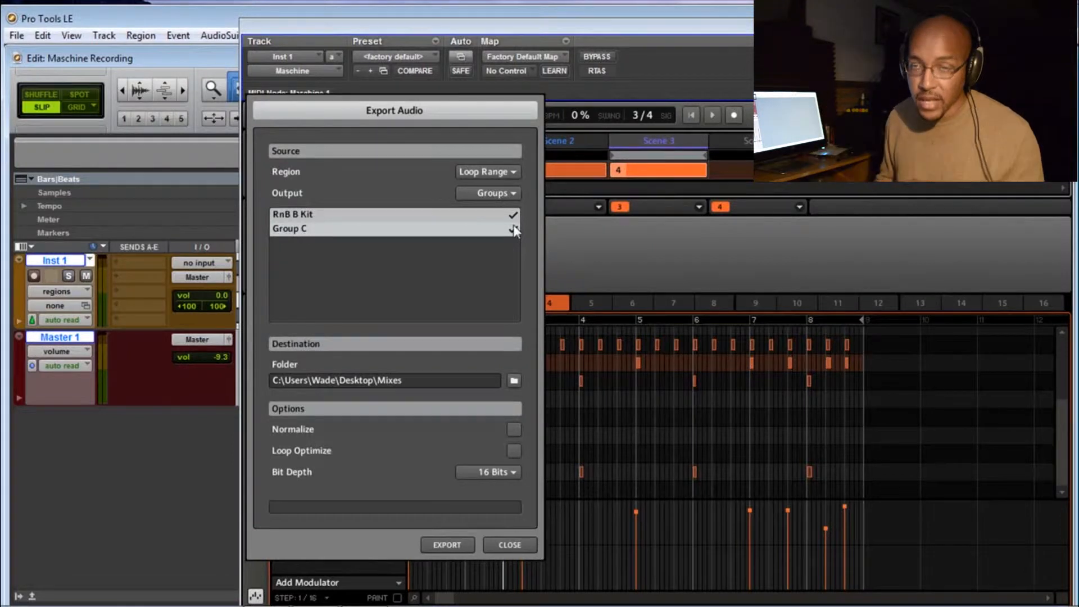
Step: Set the export output to Sounds and close the Export Audio dialog without exporting
{"action": "left_click", "coordinate": [502, 193]}
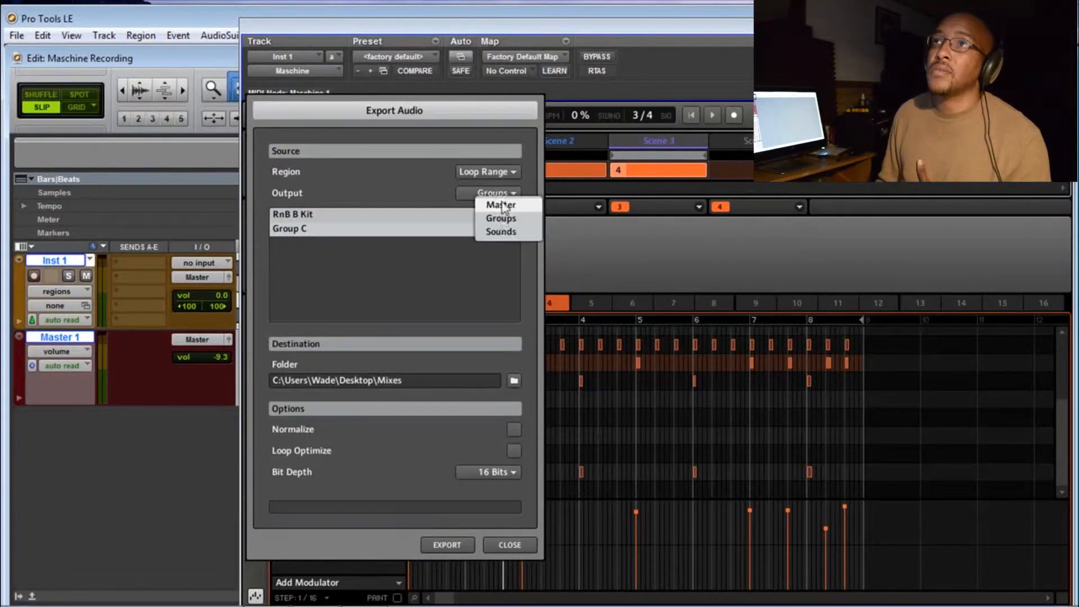
{"action": "left_click", "coordinate": [501, 232]}
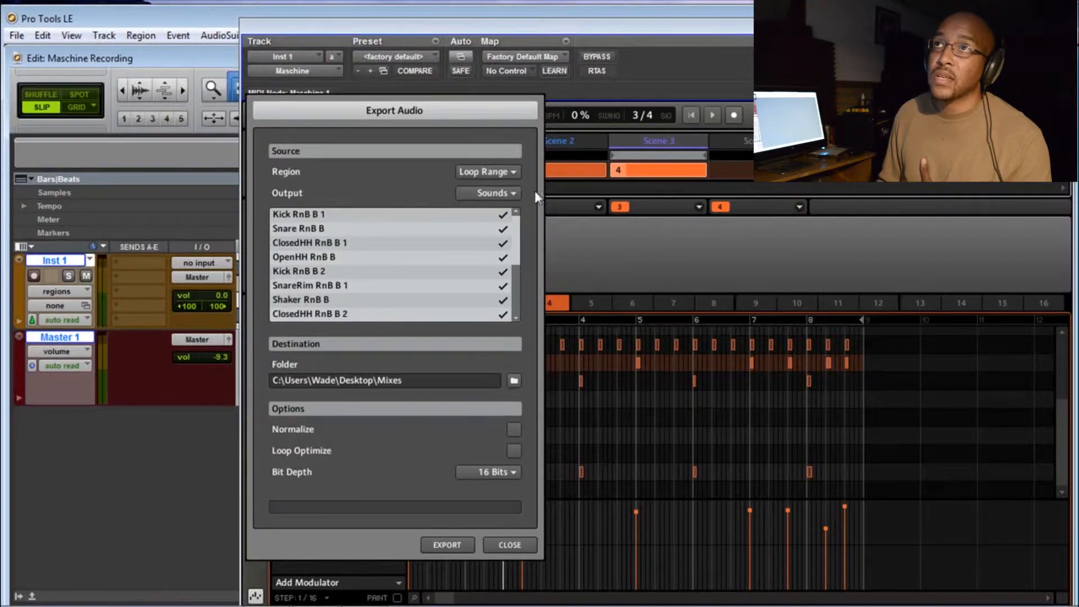
{"action": "left_click_drag", "start_coordinate": [486, 116], "coordinate": [295, 150]}
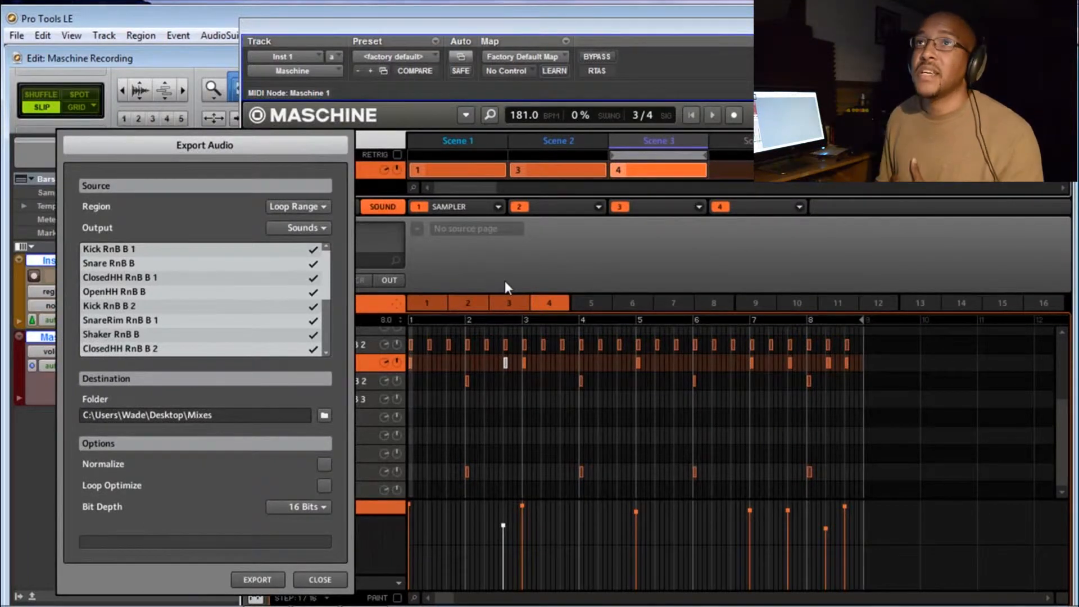
{"action": "left_click_drag", "start_coordinate": [254, 141], "coordinate": [441, 107]}
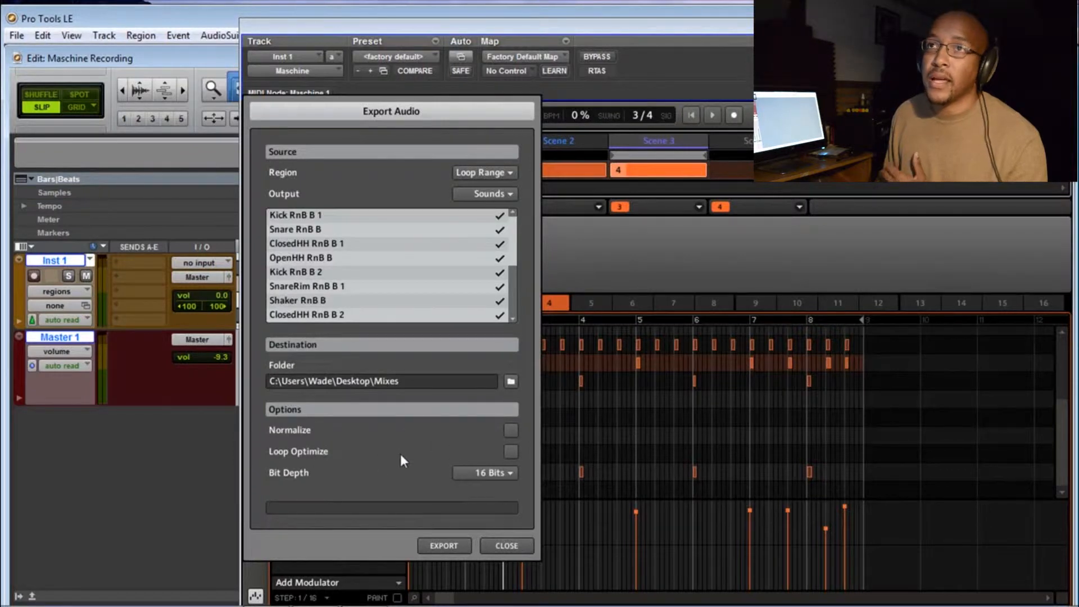
{"action": "left_click", "coordinate": [497, 541]}
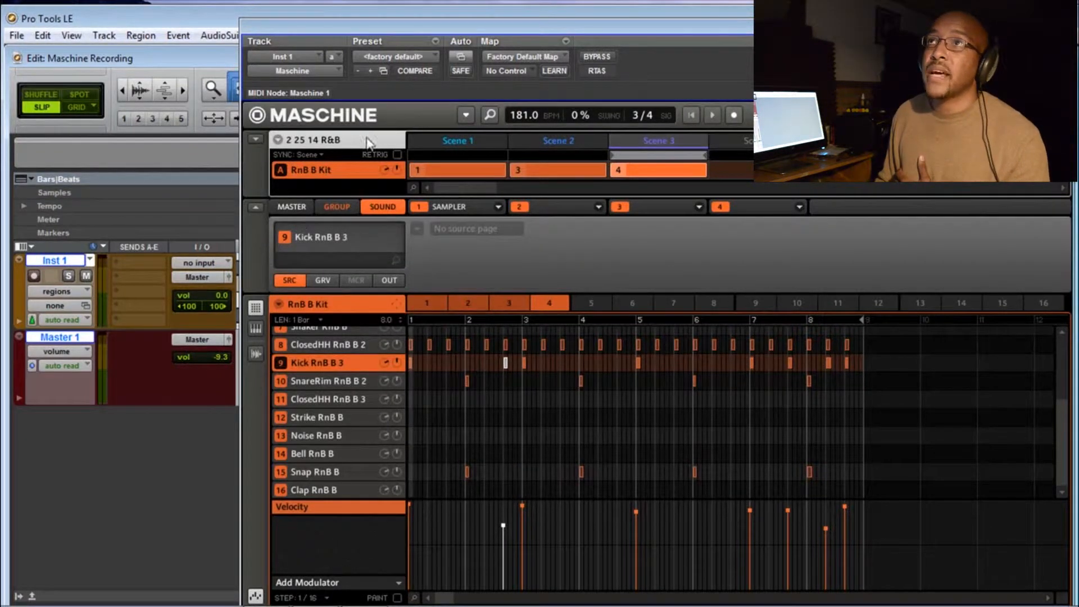
Step: Create one new stereo audio track in the Pro Tools session
{"action": "mouse_move", "coordinate": [639, 26]}
{"action": "left_mouse_down"}
{"action": "mouse_move", "coordinate": [659, 25]}
{"action": "mouse_move", "coordinate": [651, 18]}
{"action": "left_mouse_up"}
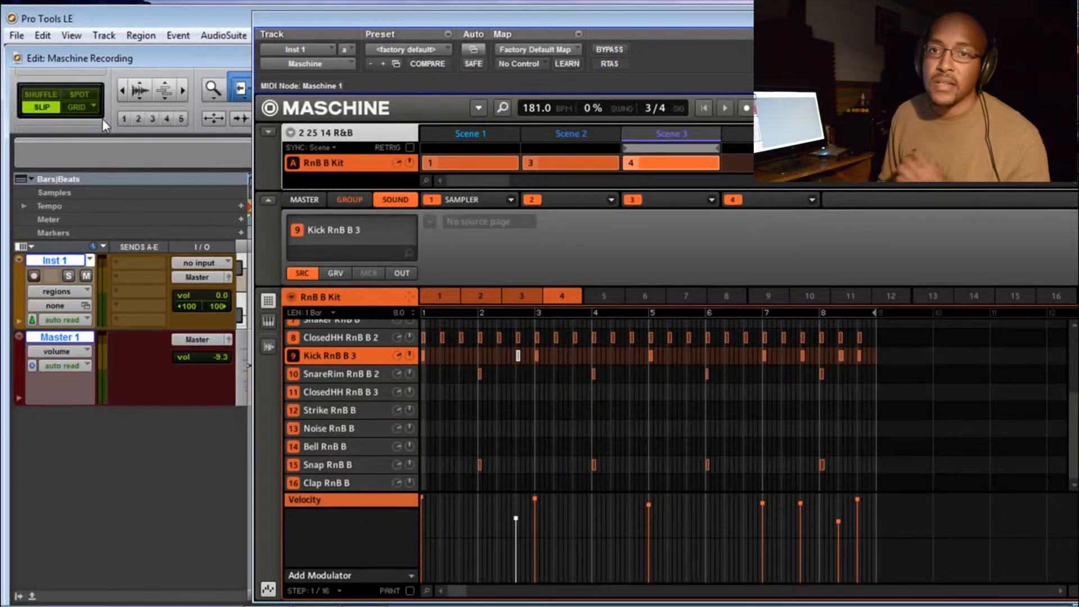
{"action": "left_click", "coordinate": [118, 35]}
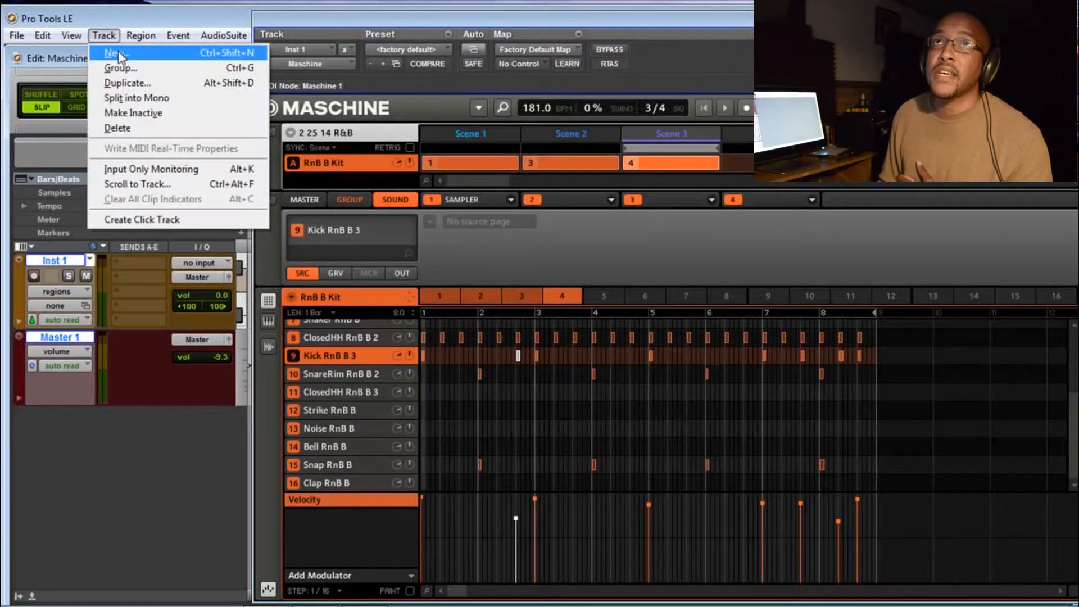
{"action": "left_click", "coordinate": [118, 53]}
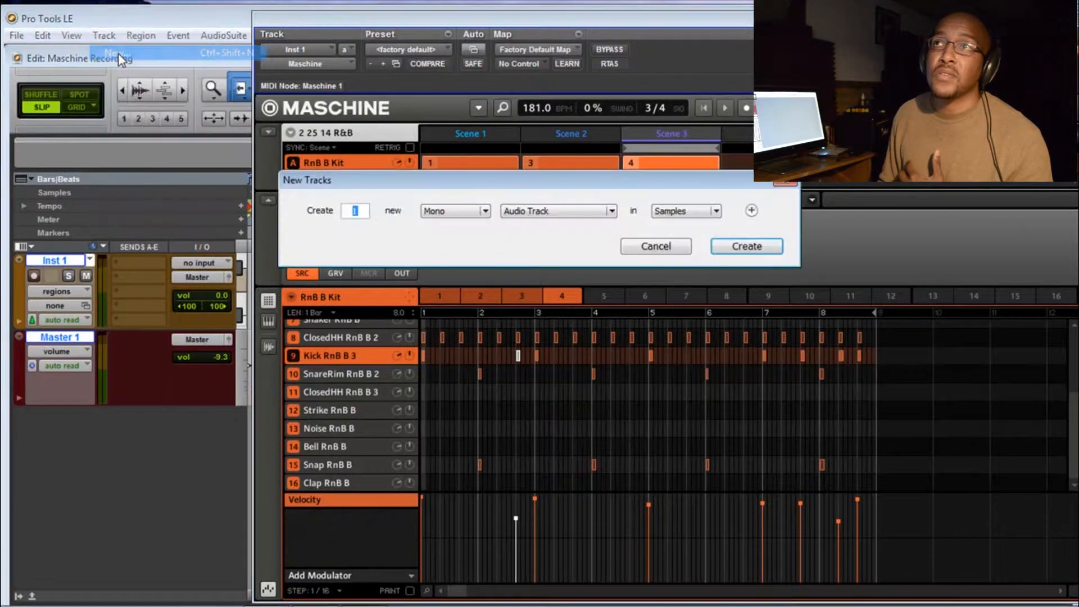
{"action": "left_click", "coordinate": [473, 212]}
{"action": "left_click", "coordinate": [474, 225]}
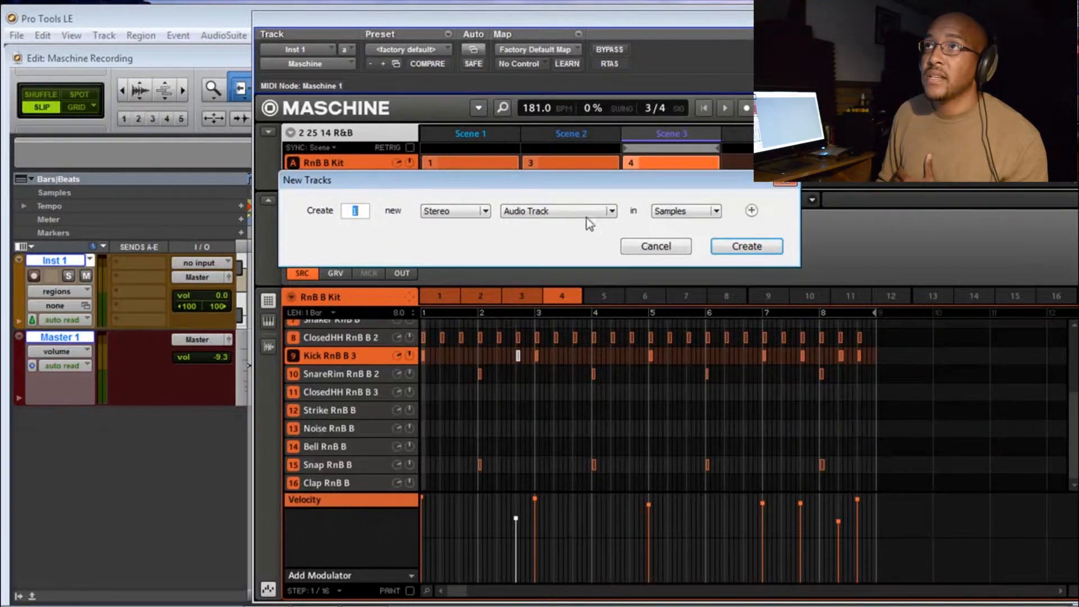
{"action": "left_click", "coordinate": [765, 245]}
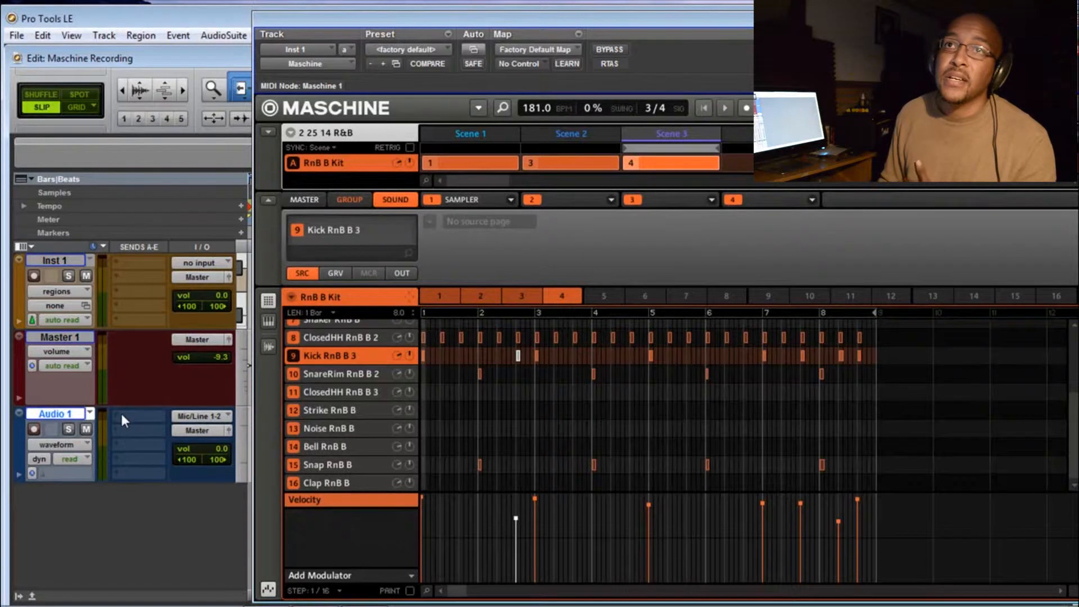
Step: Set the Audio 1 track's input to Maschine Out 10 from the plug-in on Inst 1
{"action": "left_click", "coordinate": [196, 418]}
{"action": "left_click", "coordinate": [195, 494]}
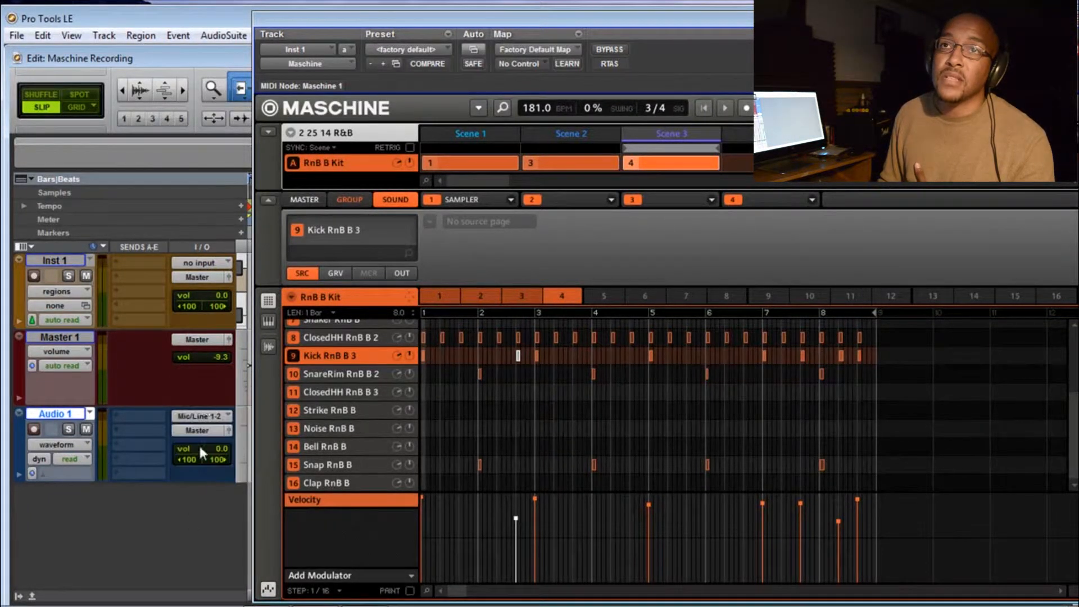
{"action": "left_click", "coordinate": [206, 415]}
{"action": "mouse_move", "coordinate": [207, 472]}
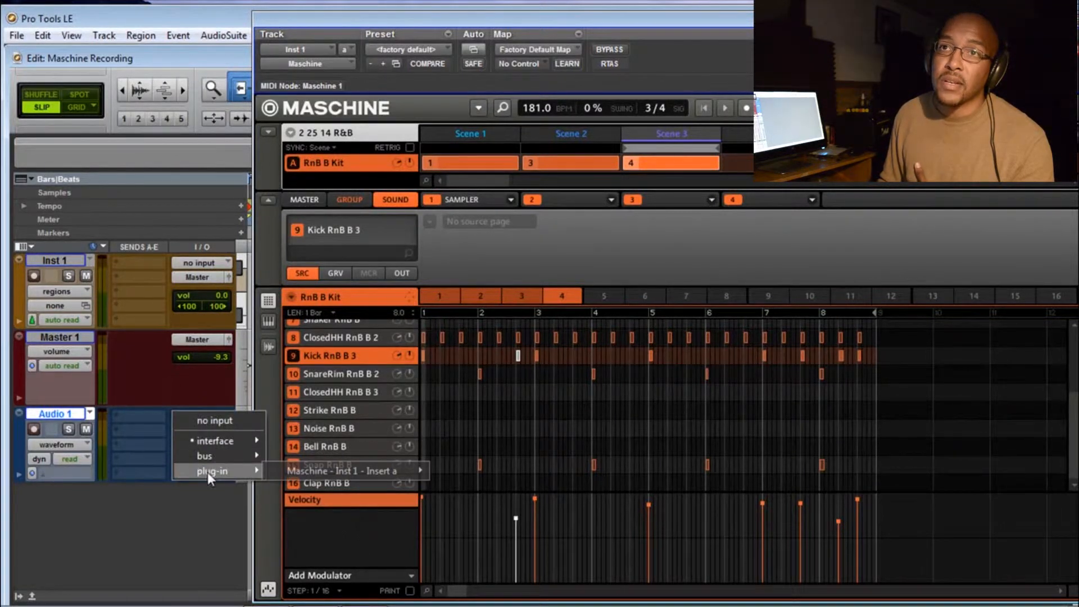
{"action": "mouse_move", "coordinate": [325, 471]}
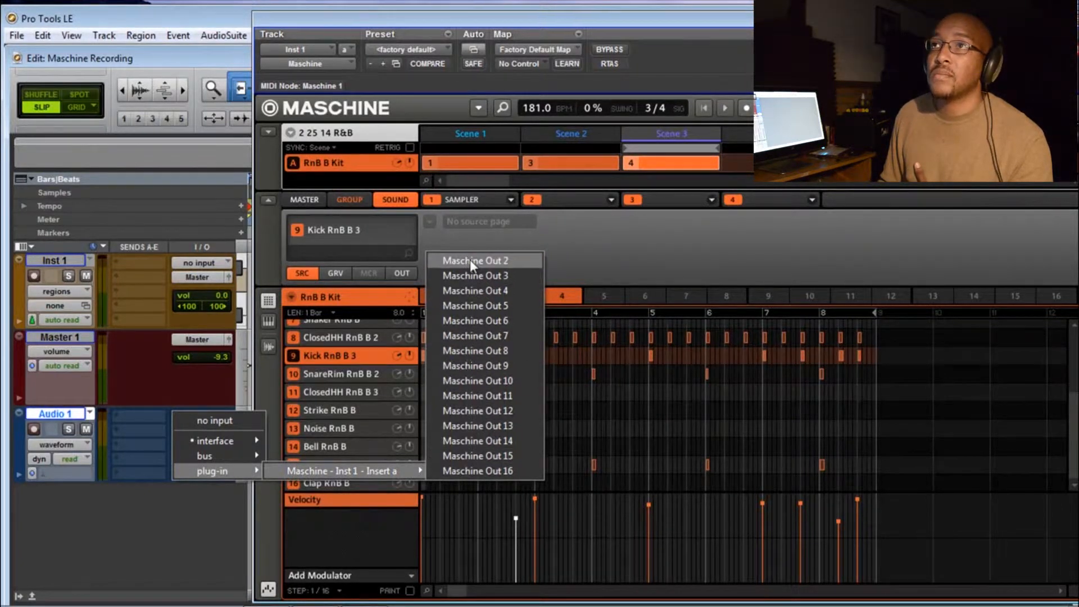
{"action": "left_click", "coordinate": [468, 383]}
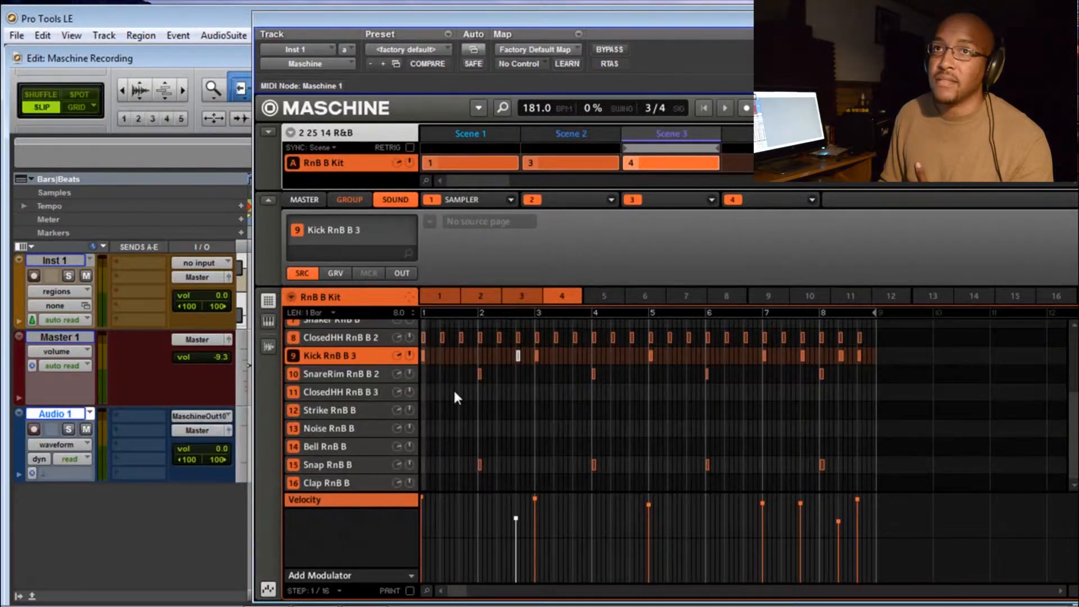
{"action": "left_click", "coordinate": [213, 419]}
{"action": "mouse_move", "coordinate": [295, 471]}
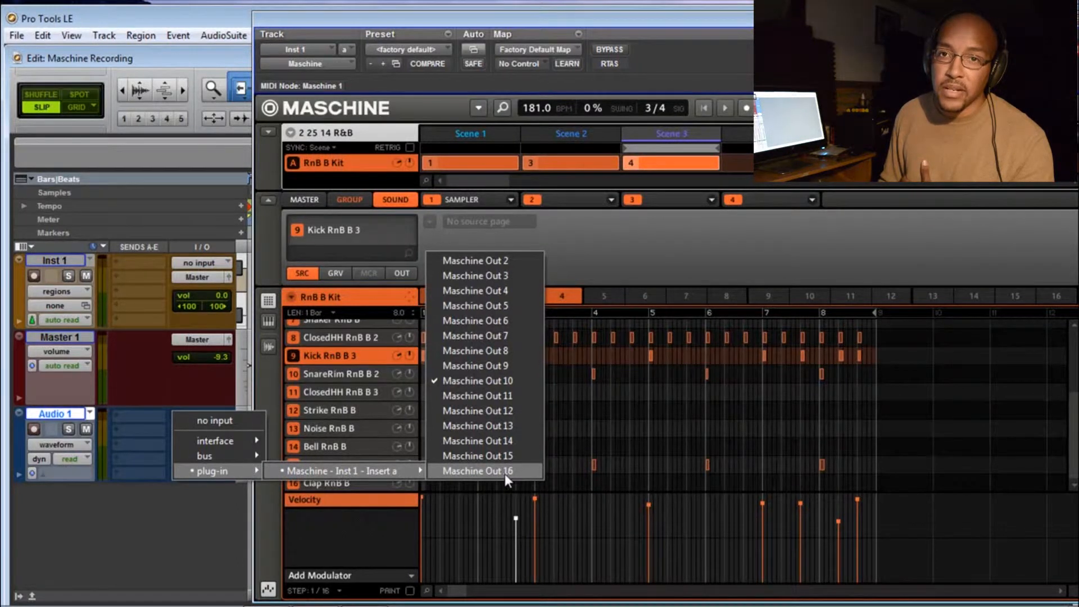
{"action": "left_click", "coordinate": [501, 379]}
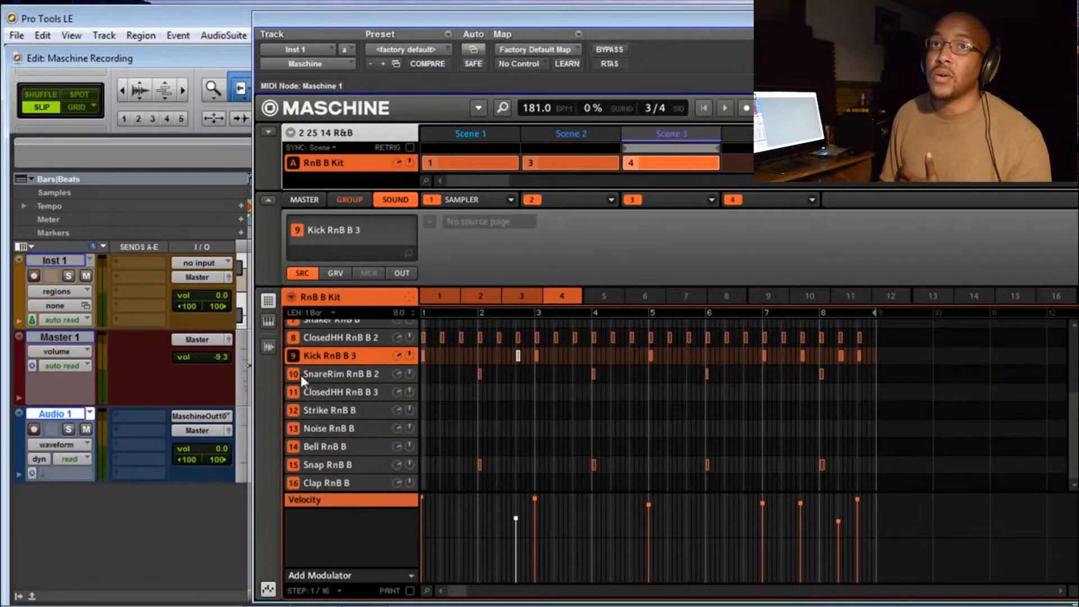
Step: Rename the Audio 1 track to "R&B Kit Bus"
{"action": "double_click", "coordinate": [55, 414]}
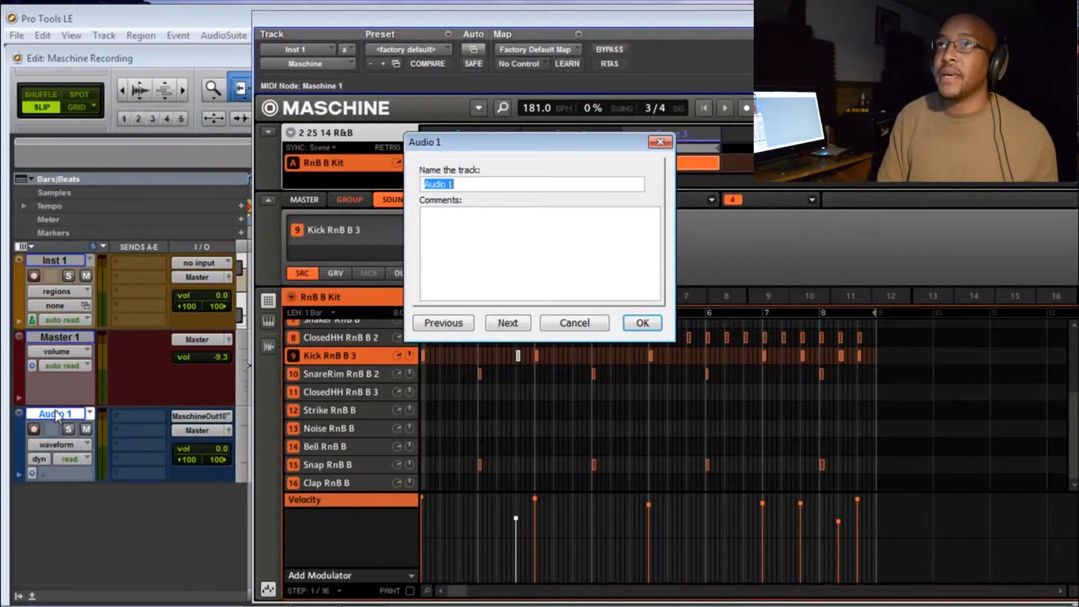
{"action": "type", "text": "R&B"}
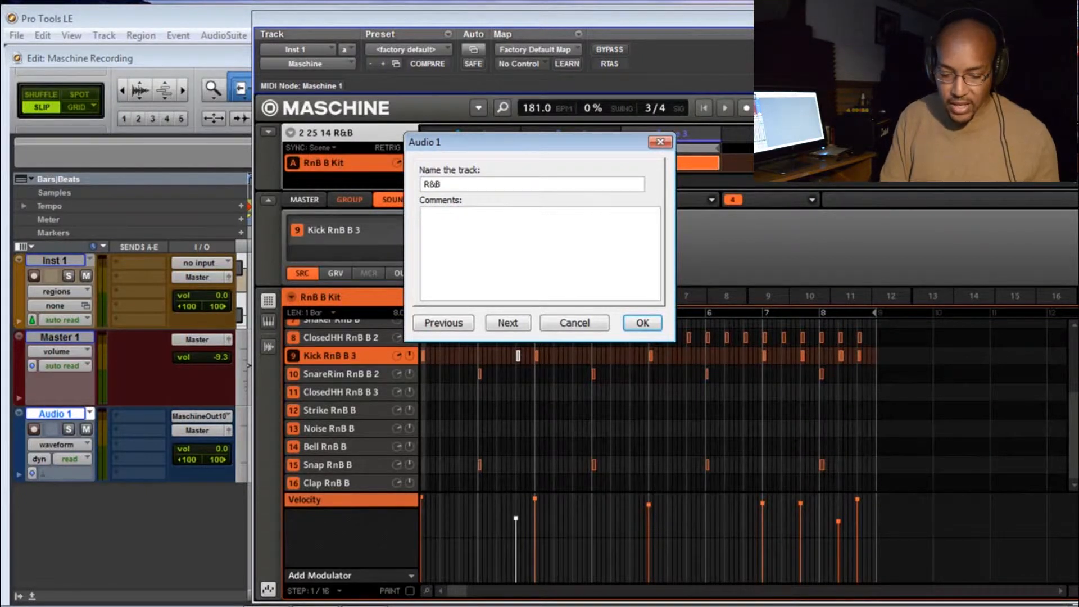
{"action": "type", "text": " Kit Bus"}
{"action": "key", "text": "Return"}
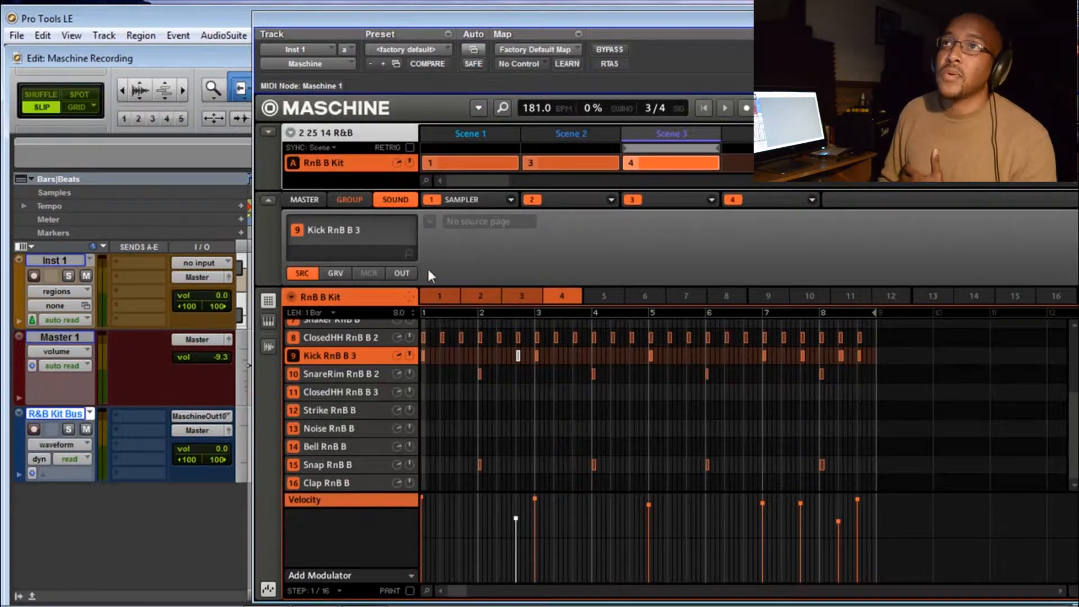
Step: Set the main output of the RnB B Kit group in Maschine to Out 10
{"action": "left_click", "coordinate": [359, 201]}
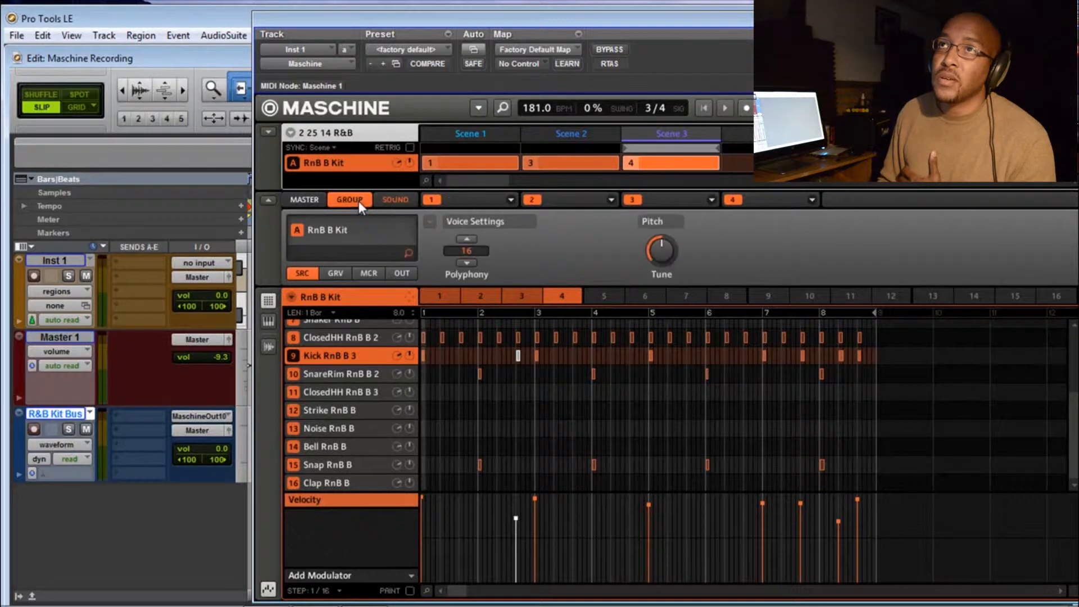
{"action": "left_click", "coordinate": [400, 272]}
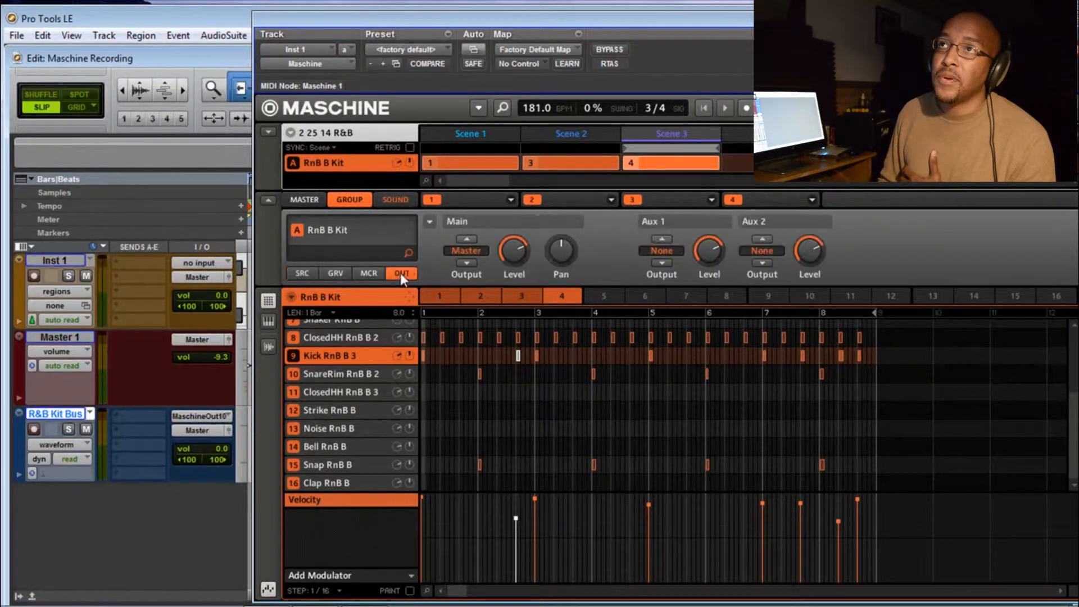
{"action": "left_click", "coordinate": [461, 250]}
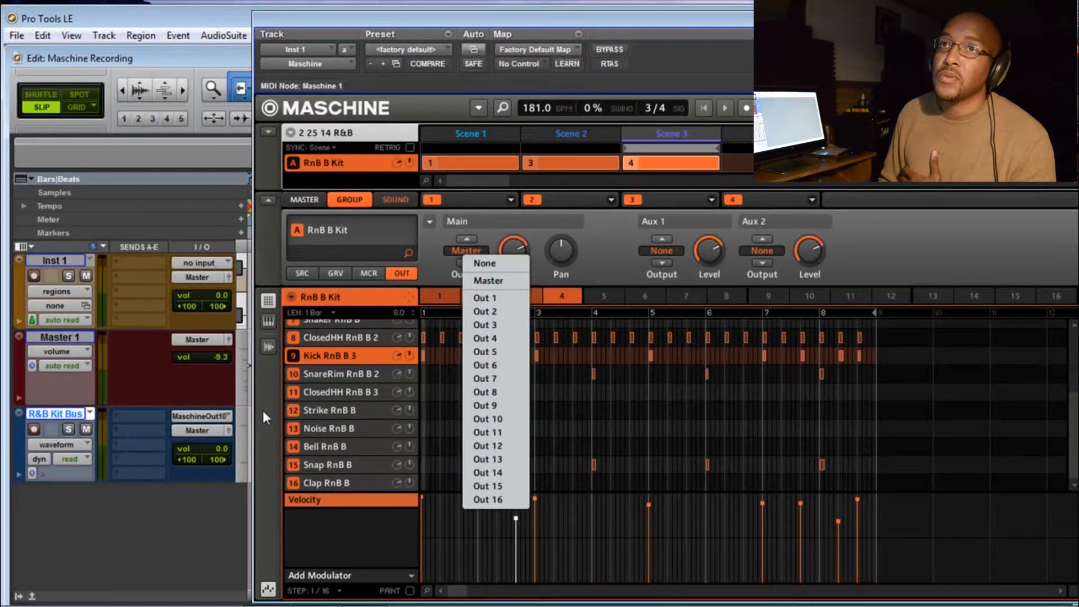
{"action": "left_click", "coordinate": [227, 420]}
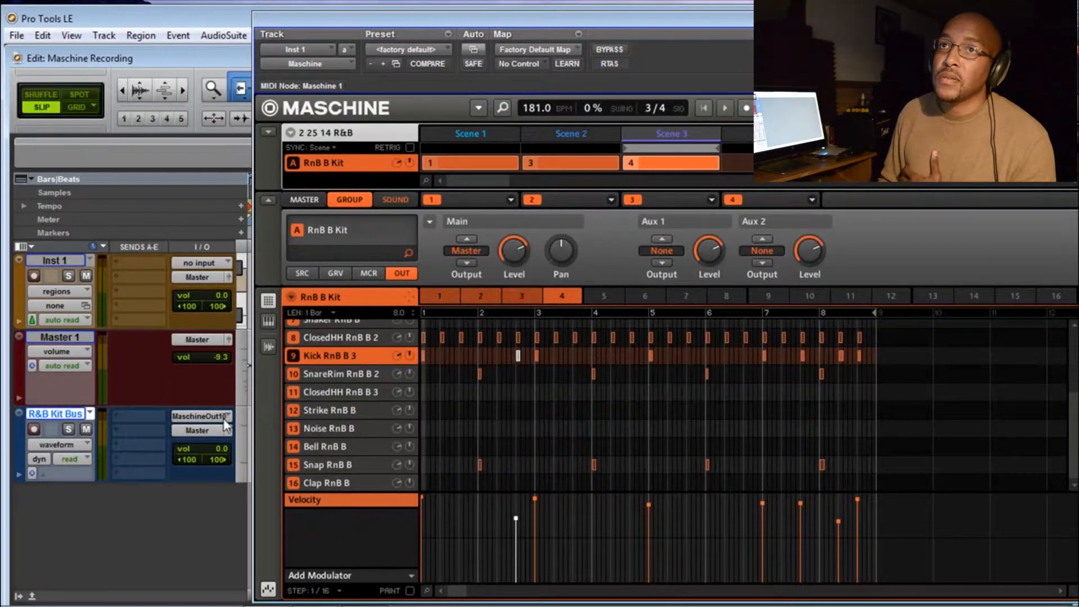
{"action": "left_click", "coordinate": [462, 251]}
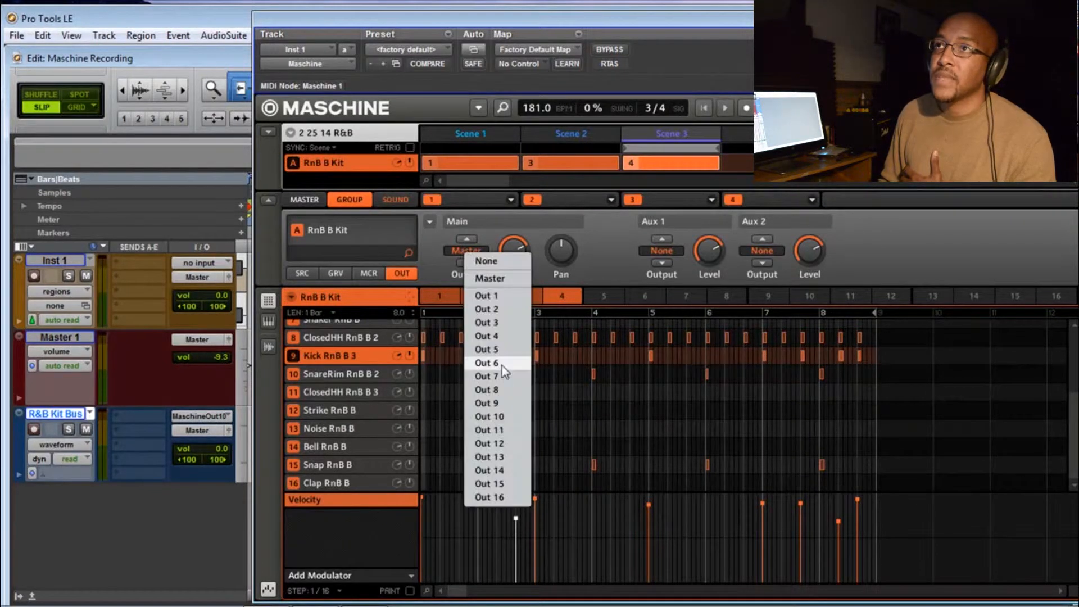
{"action": "left_click", "coordinate": [500, 416]}
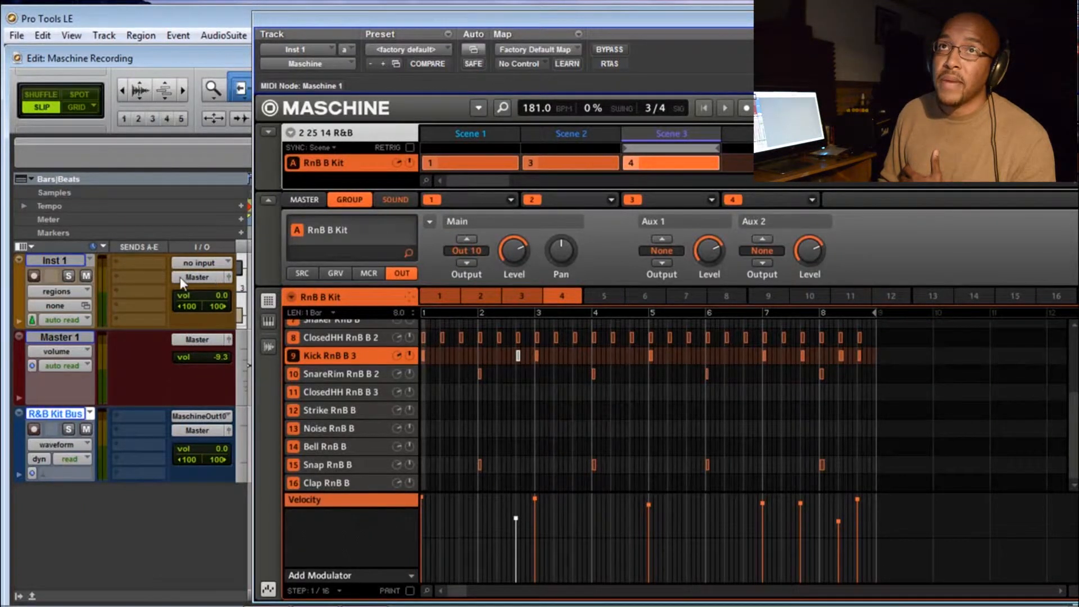
Step: Rename the Inst 1 track to "Maschine"
{"action": "double_click", "coordinate": [59, 261]}
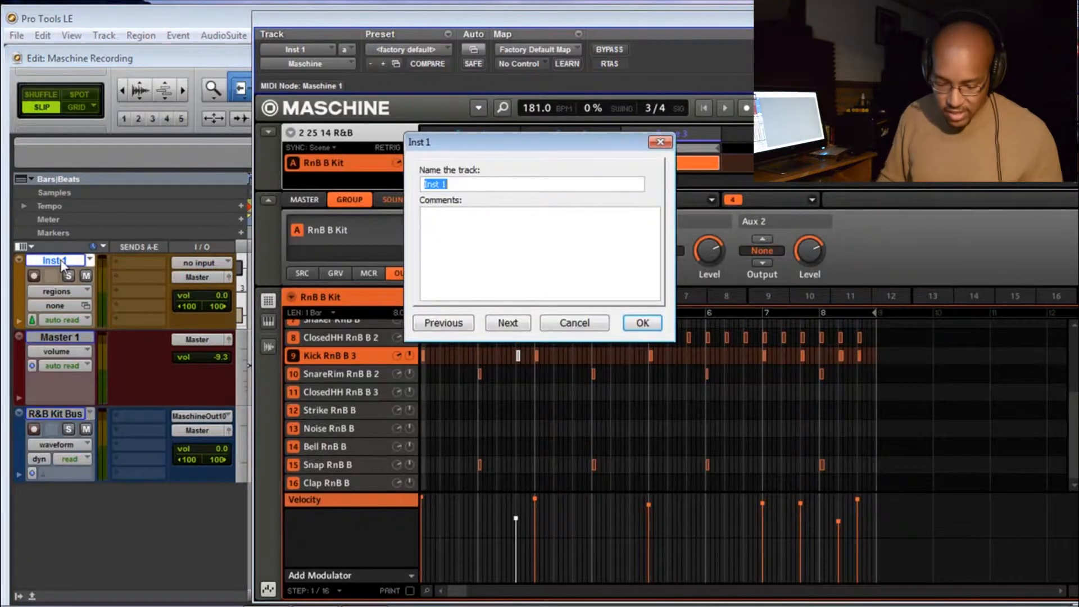
{"action": "type", "text": "Maschine"}
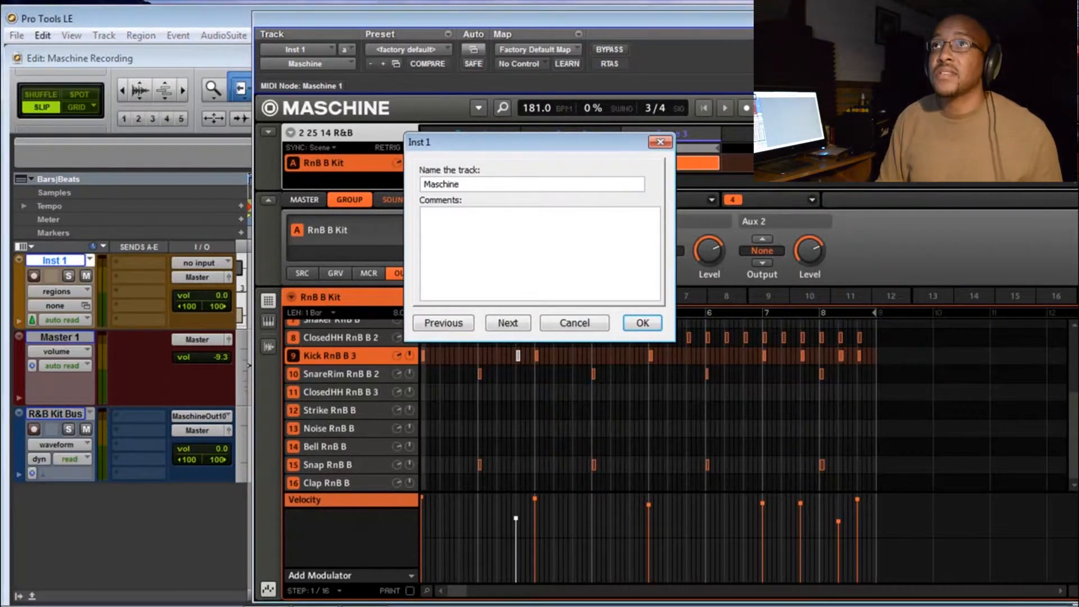
{"action": "key", "text": "Return"}
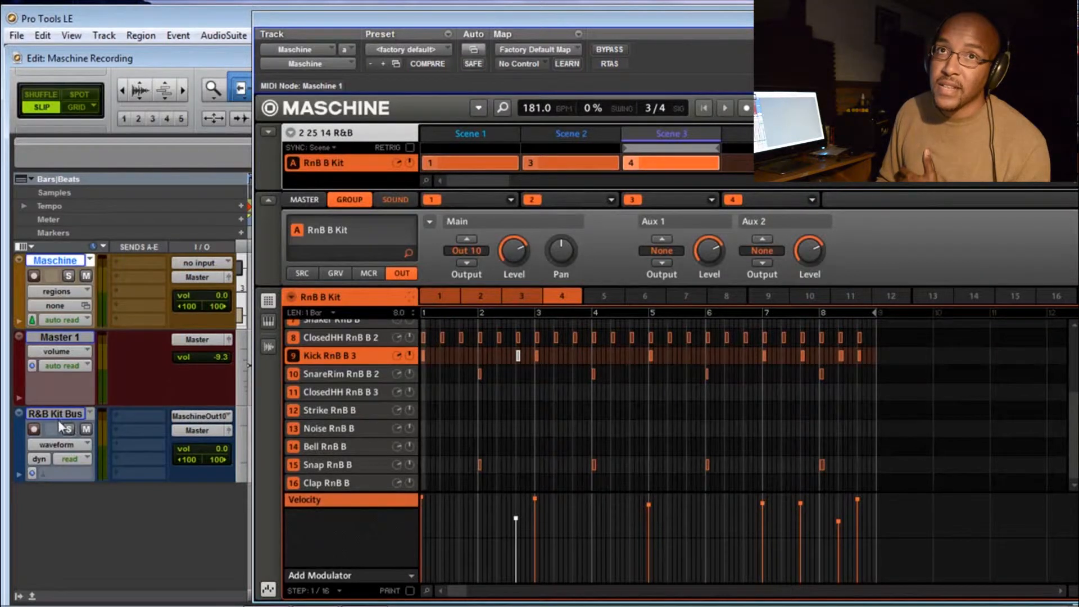
Step: Arm the R&B Kit Bus track and start recording from the beginning of the session
{"action": "left_click", "coordinate": [39, 426]}
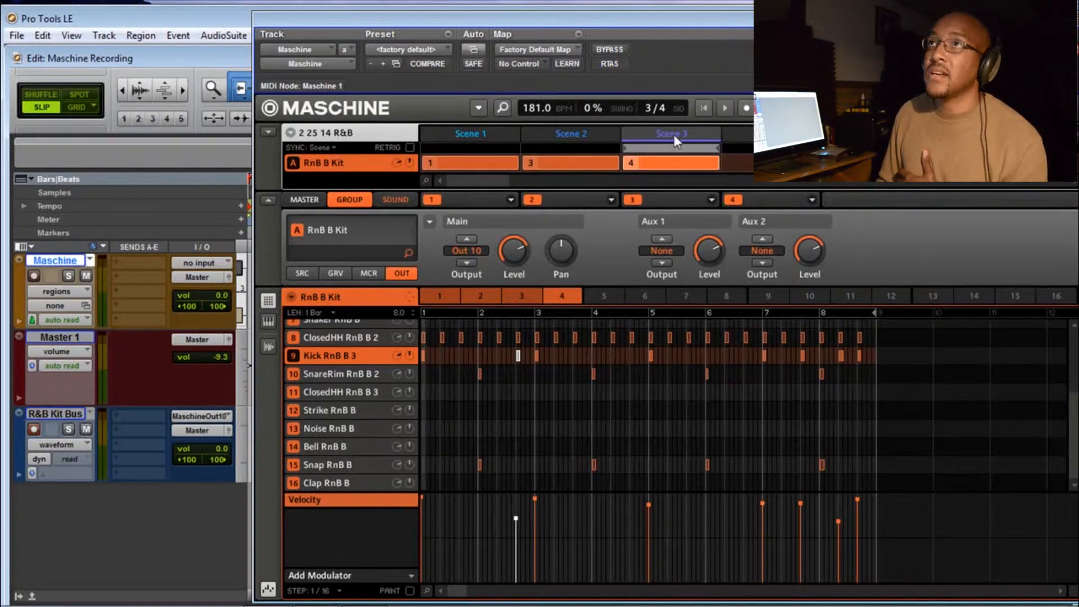
{"action": "left_click_drag", "start_coordinate": [669, 19], "coordinate": [1015, 27]}
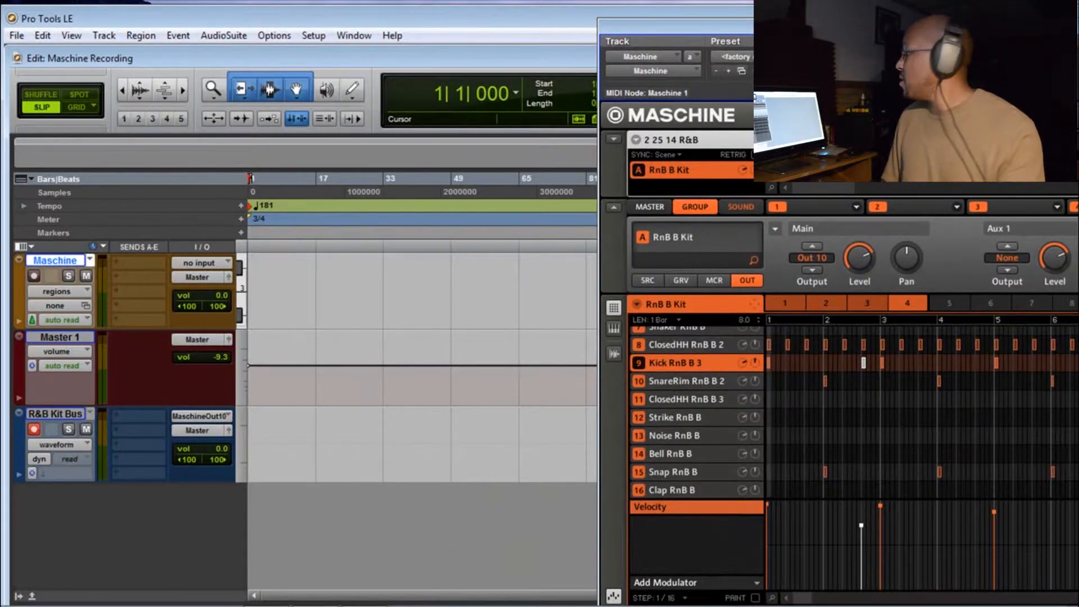
{"action": "left_click_drag", "start_coordinate": [499, 0], "coordinate": [302, 37]}
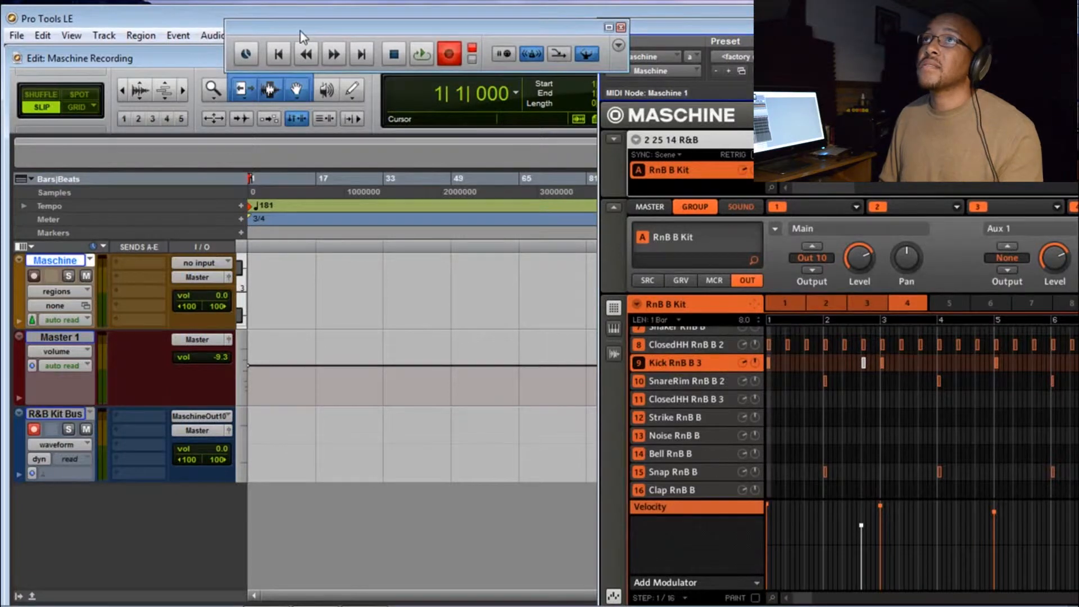
{"action": "key", "text": "space"}
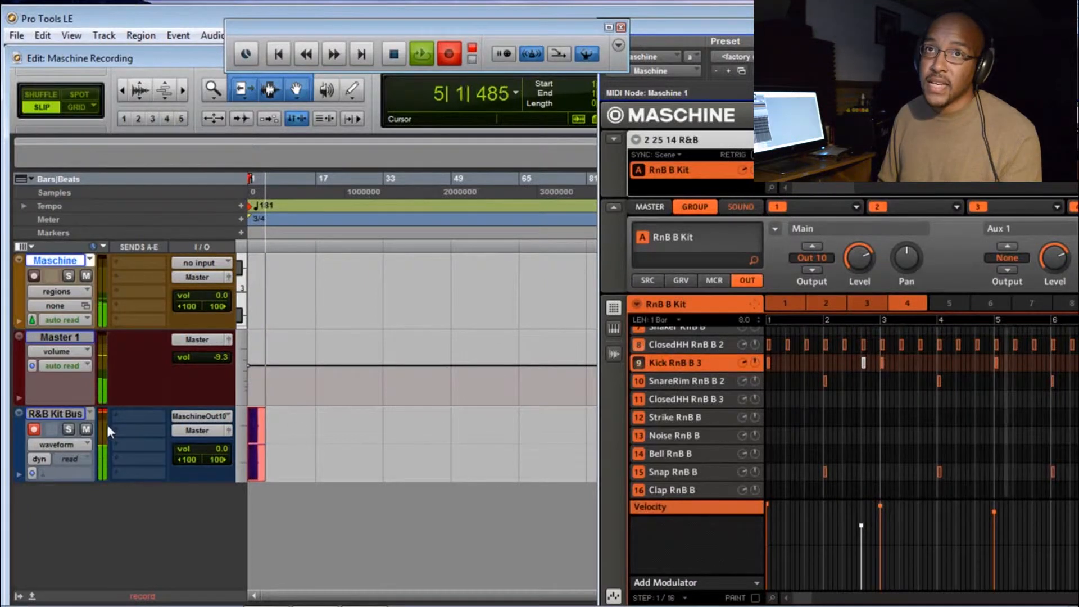
Step: Lower the RnB B Kit group's main output level to about the knob's midpoint while recording continues
{"action": "left_click_drag", "start_coordinate": [713, 25], "coordinate": [601, 23]}
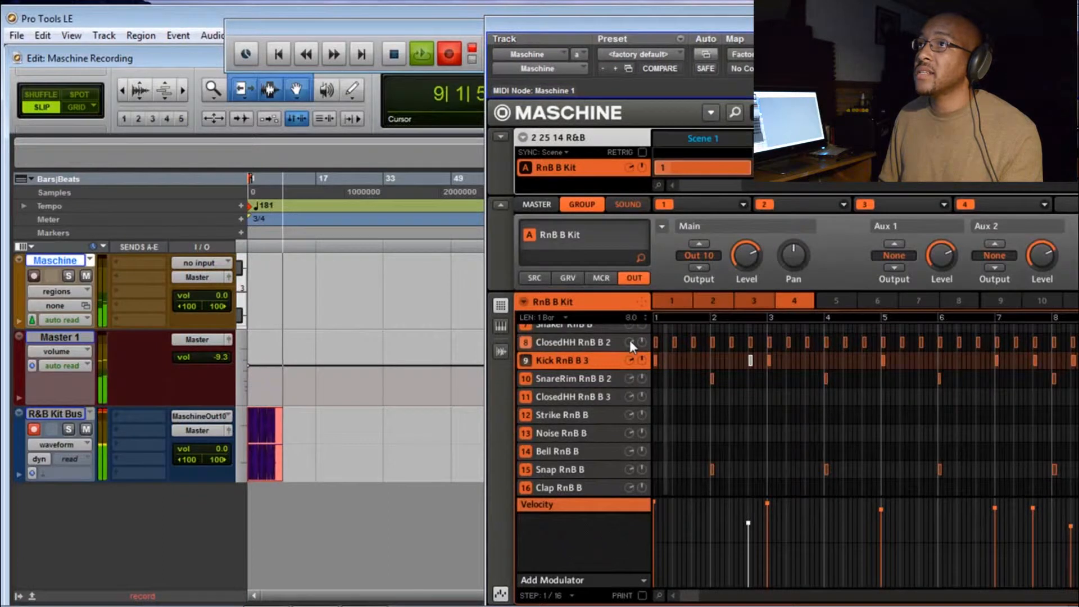
{"action": "left_click_drag", "start_coordinate": [939, 35], "coordinate": [645, 12]}
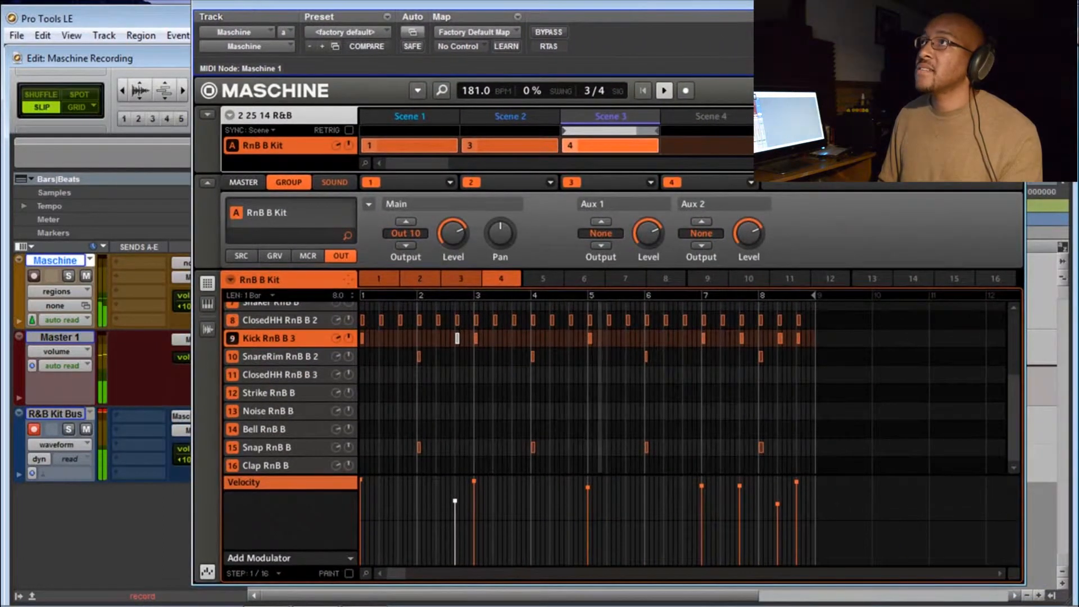
{"action": "left_click_drag", "start_coordinate": [452, 237], "coordinate": [451, 244]}
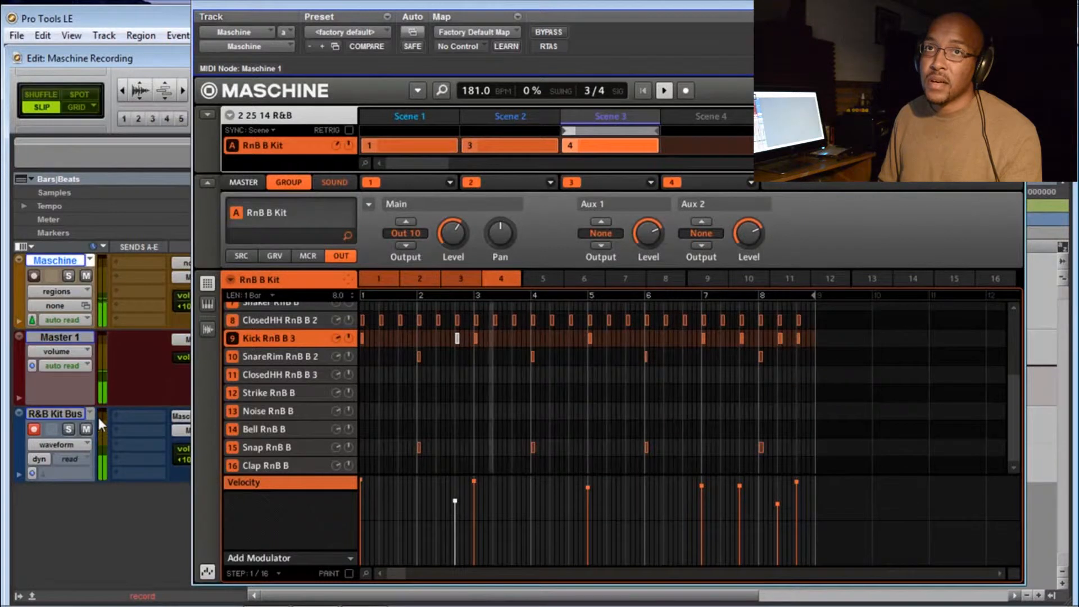
{"action": "left_click_drag", "start_coordinate": [460, 227], "coordinate": [455, 252]}
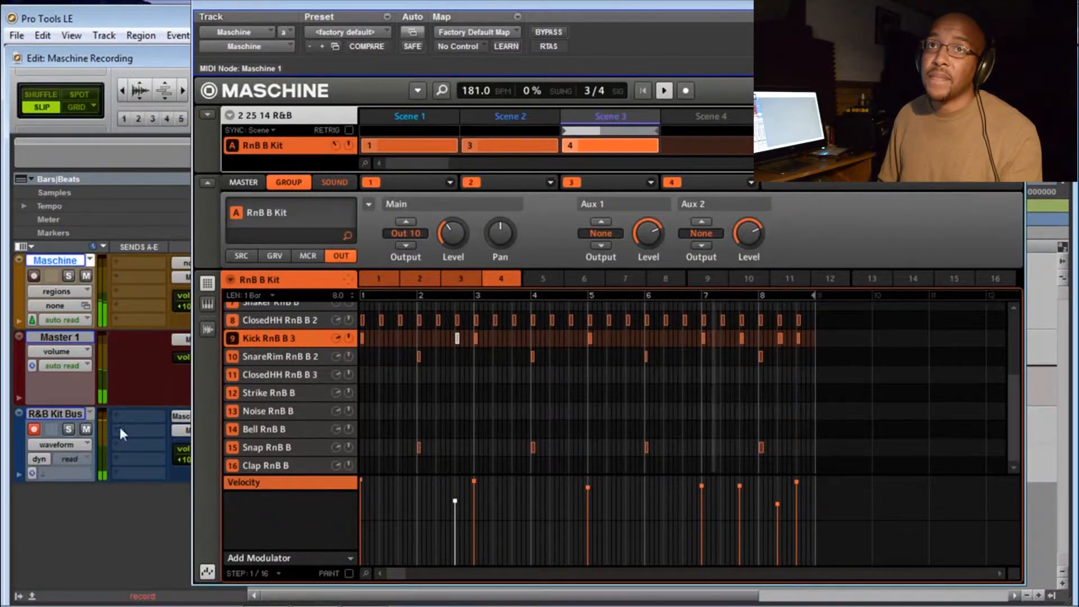
{"action": "left_click_drag", "start_coordinate": [453, 245], "coordinate": [456, 236]}
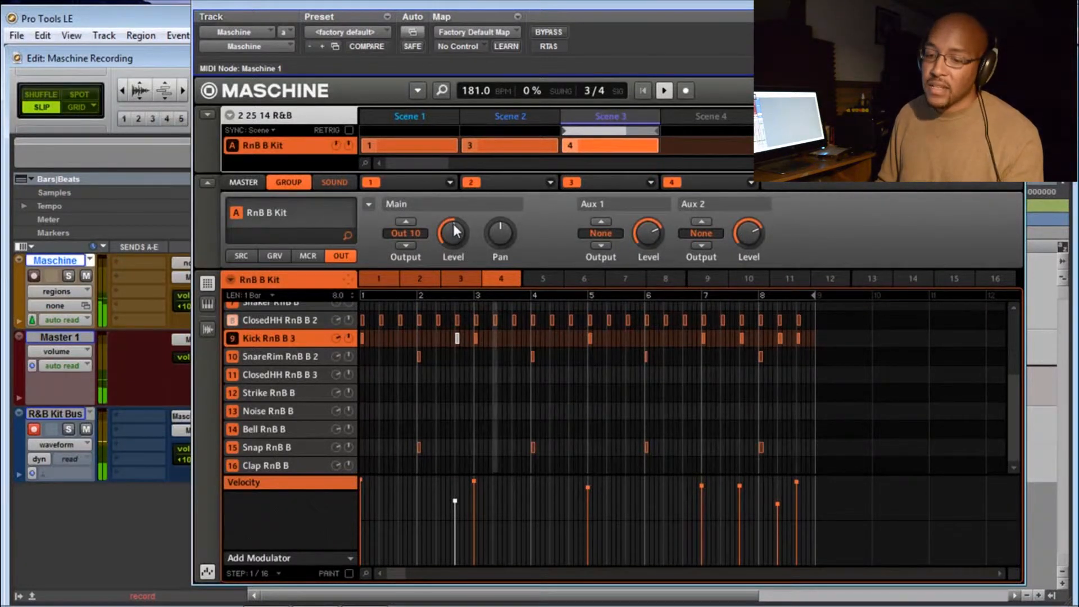
Step: Stop recording, then leave the R&B Kit Bus track disarmed and muted
{"action": "key", "text": "space"}
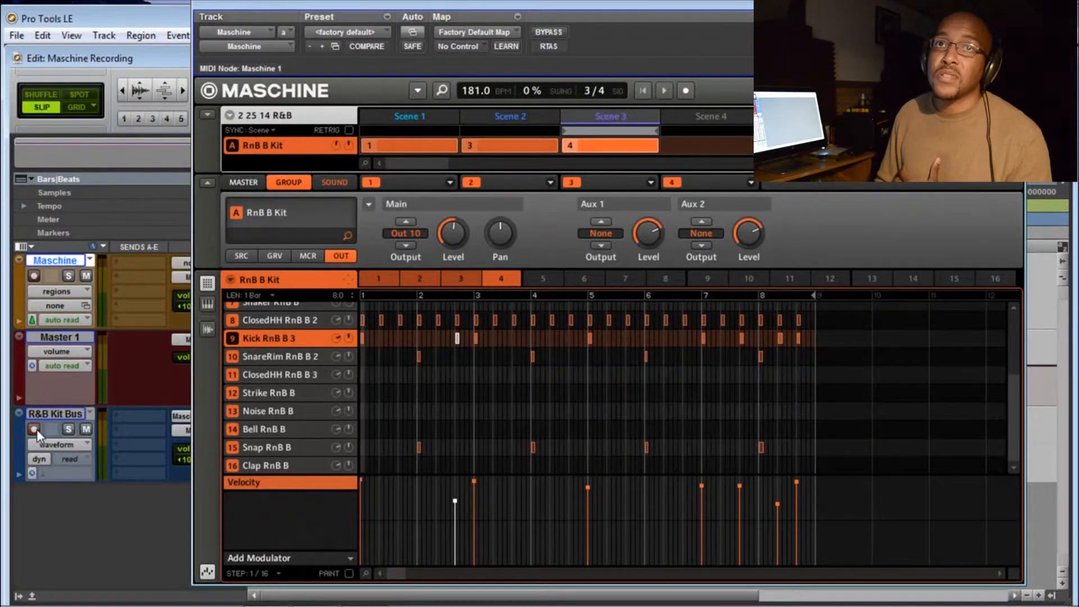
{"action": "left_click", "coordinate": [86, 430]}
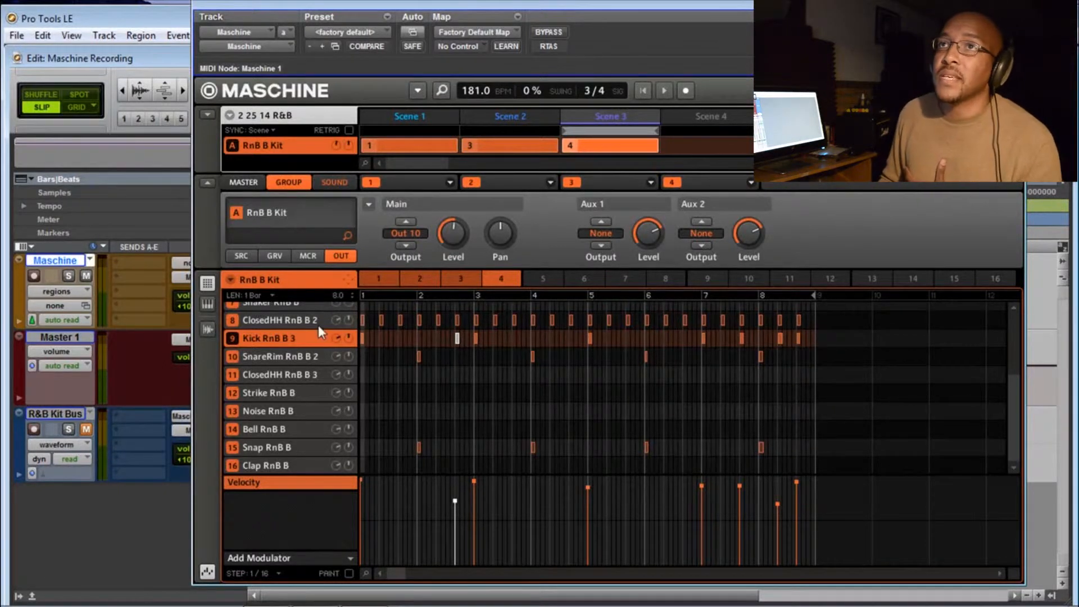
Step: Go through the kit's used sounds: ClosedHH RnB B 2, Kick RnB B 3, SnareRim RnB B 2 and Snap RnB B
{"action": "left_click", "coordinate": [303, 323]}
{"action": "left_click", "coordinate": [304, 337]}
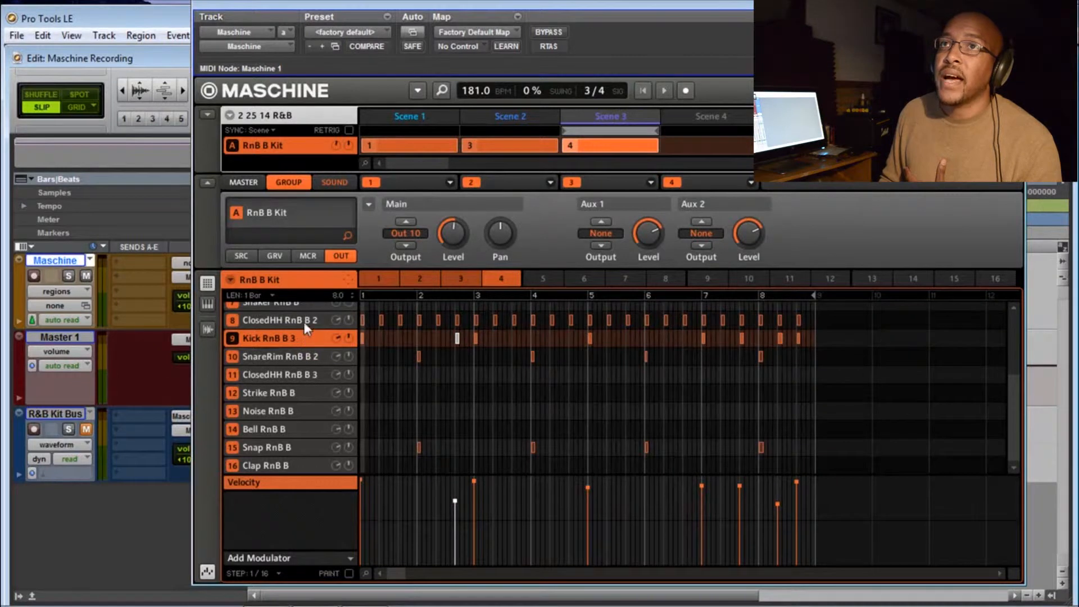
{"action": "left_click", "coordinate": [310, 363]}
{"action": "left_click", "coordinate": [296, 453]}
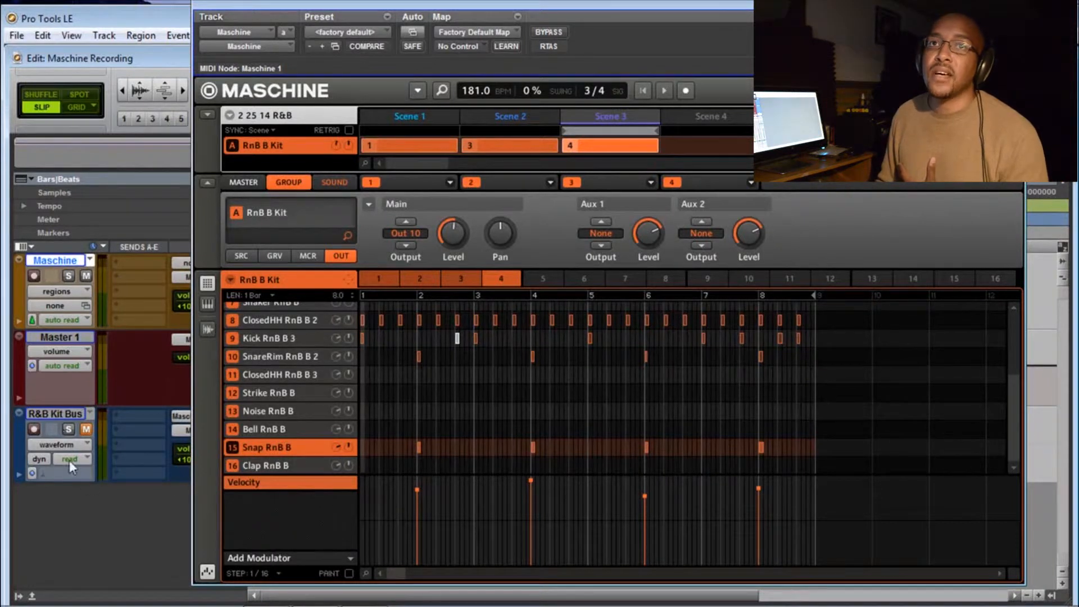
Step: Create four new mono audio tracks in the Pro Tools session and place them above the Maschine track
{"action": "left_click", "coordinate": [185, 482]}
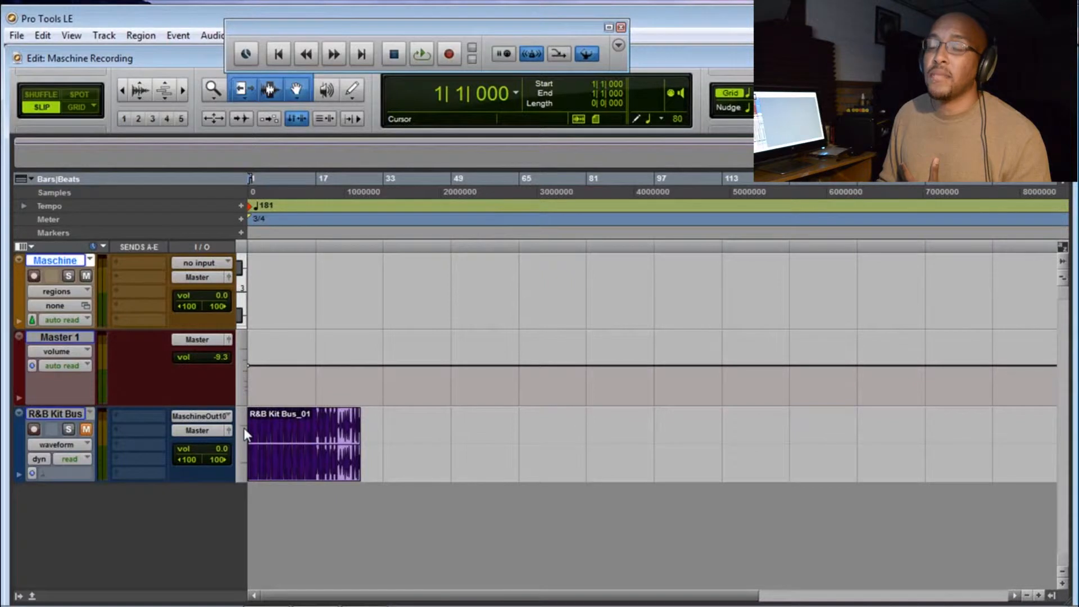
{"action": "key", "text": "ctrl+shift+n"}
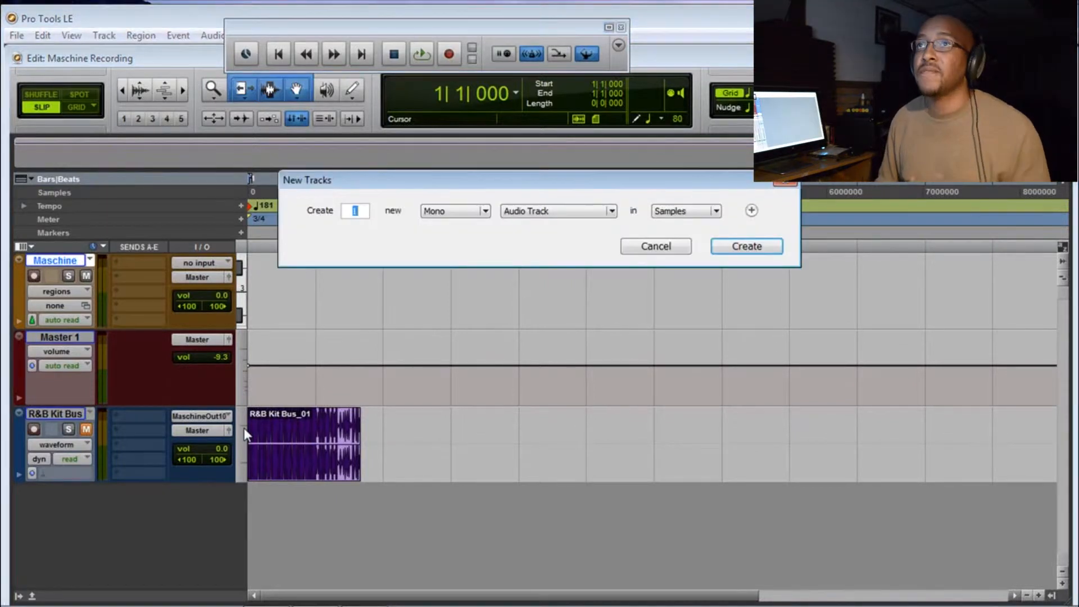
{"action": "type", "text": "4"}
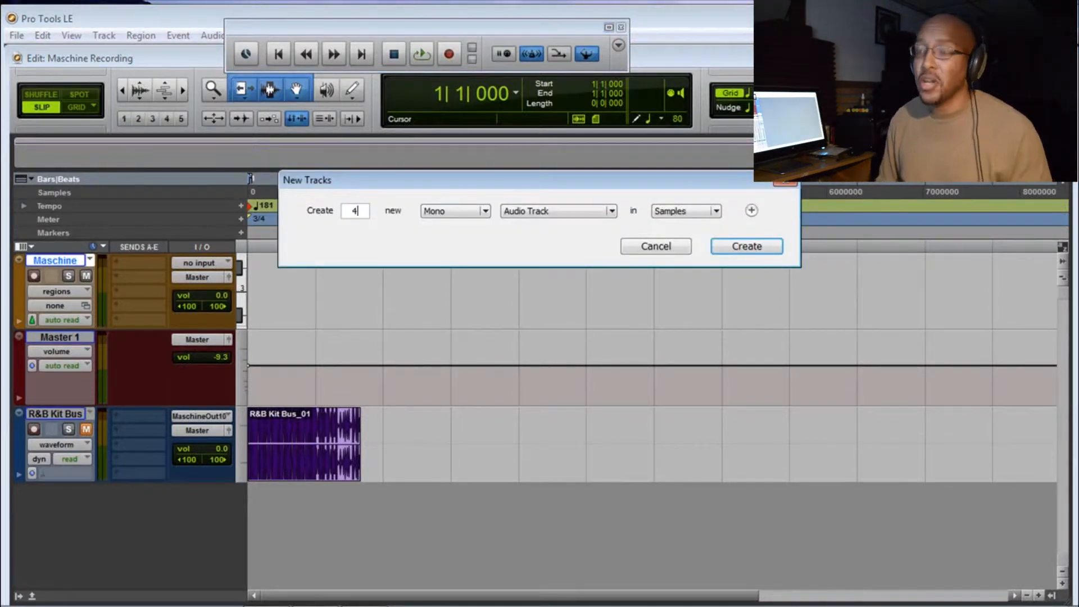
{"action": "key", "text": "Return"}
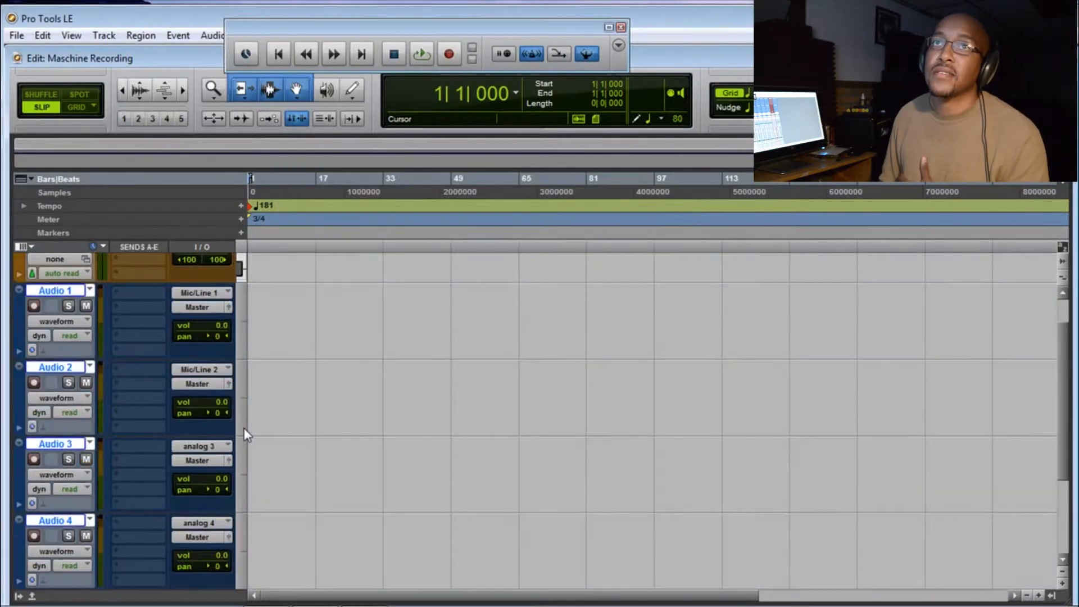
{"action": "left_click_drag", "start_coordinate": [52, 290], "coordinate": [62, 161]}
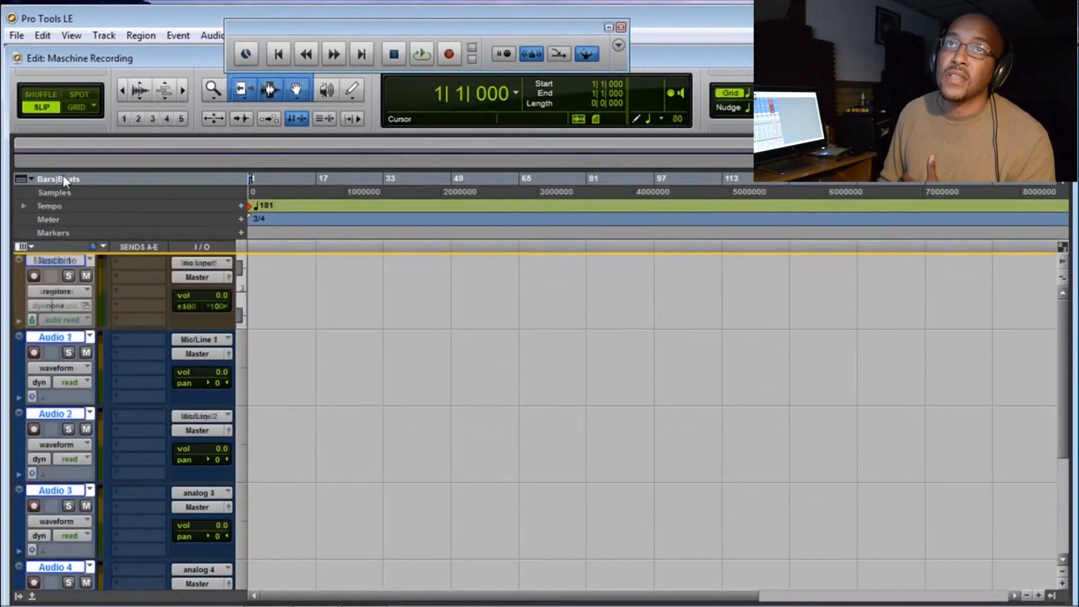
{"action": "left_click_drag", "start_coordinate": [59, 255], "coordinate": [60, 256]}
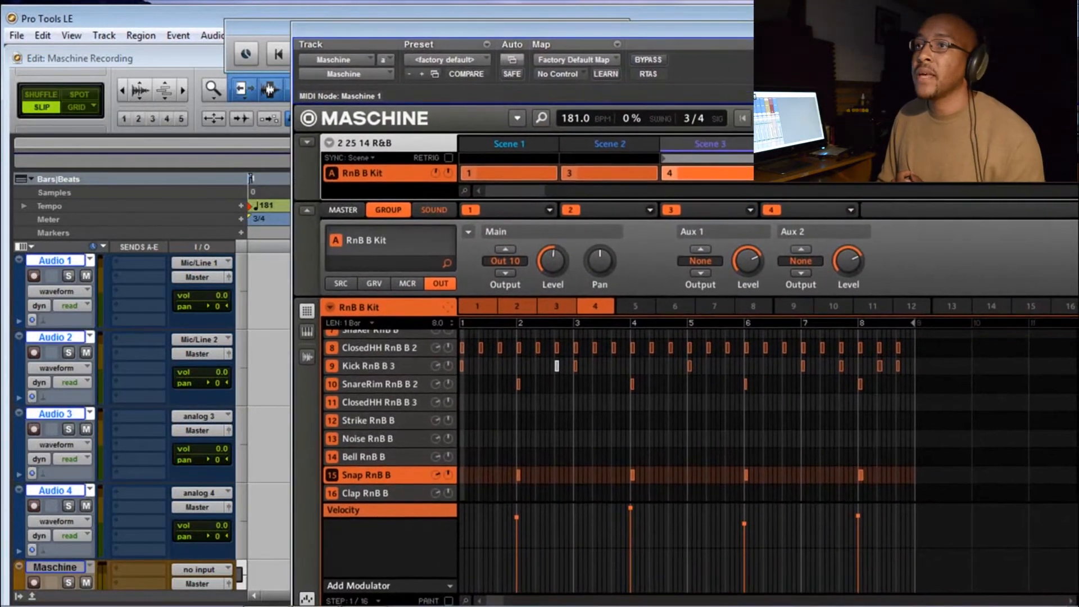
Step: Rename the four new audio tracks Kick, Rim, Snap and HH, in that order from Audio 1 to Audio 4
{"action": "left_click_drag", "start_coordinate": [910, 29], "coordinate": [861, 19]}
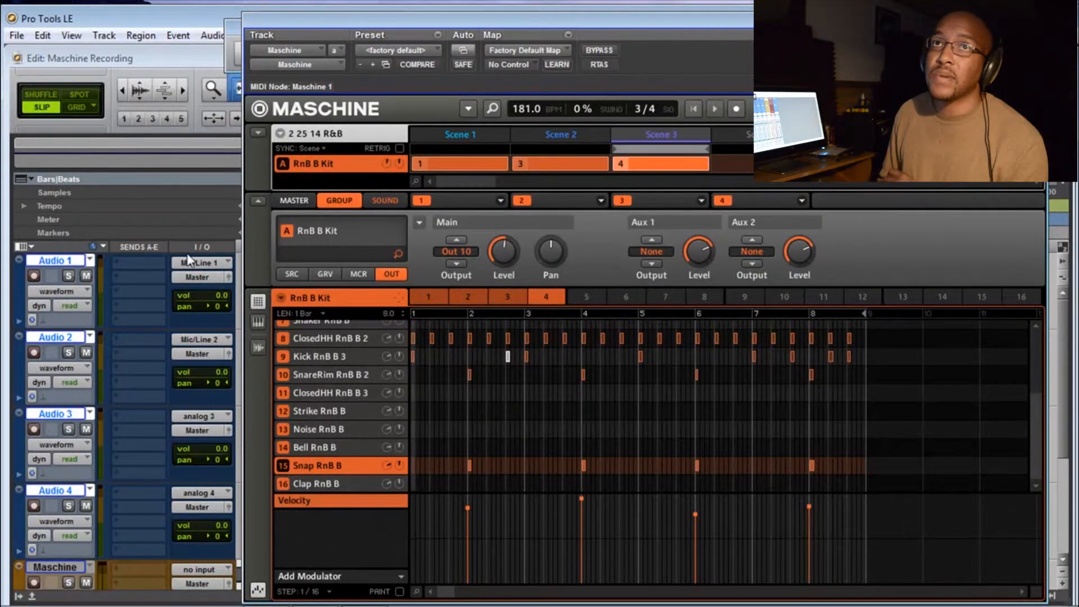
{"action": "double_click", "coordinate": [72, 262]}
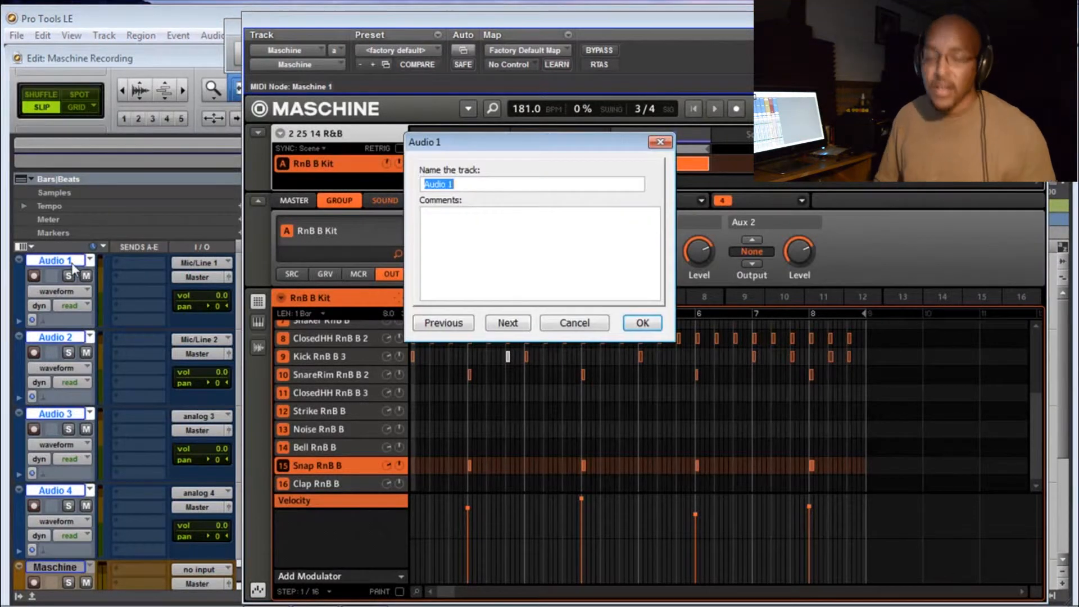
{"action": "type", "text": "Kick"}
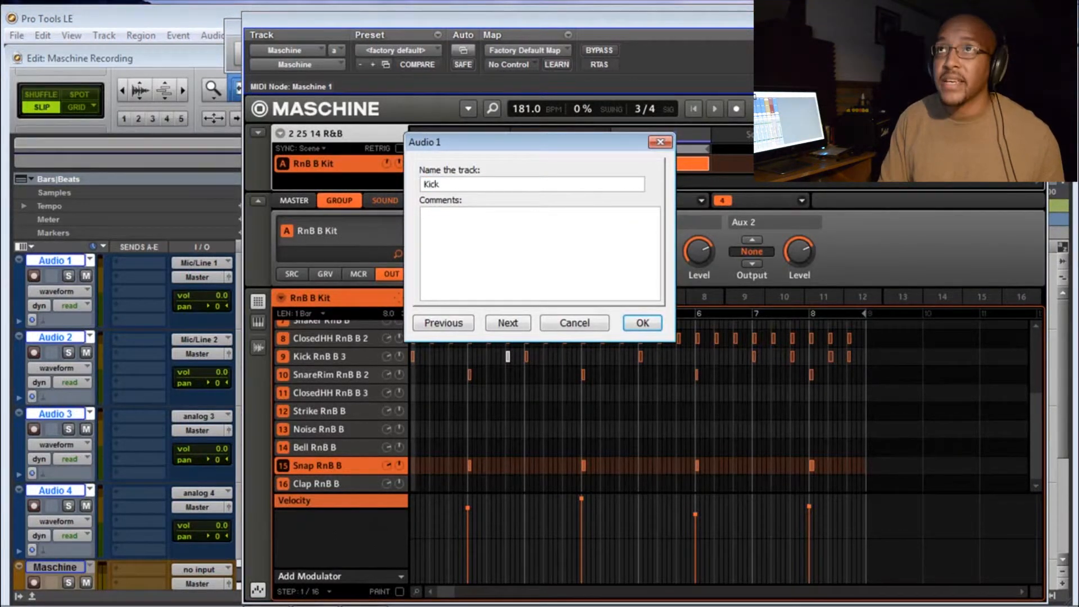
{"action": "key", "text": "ctrl+Right"}
{"action": "type", "text": "Rim"}
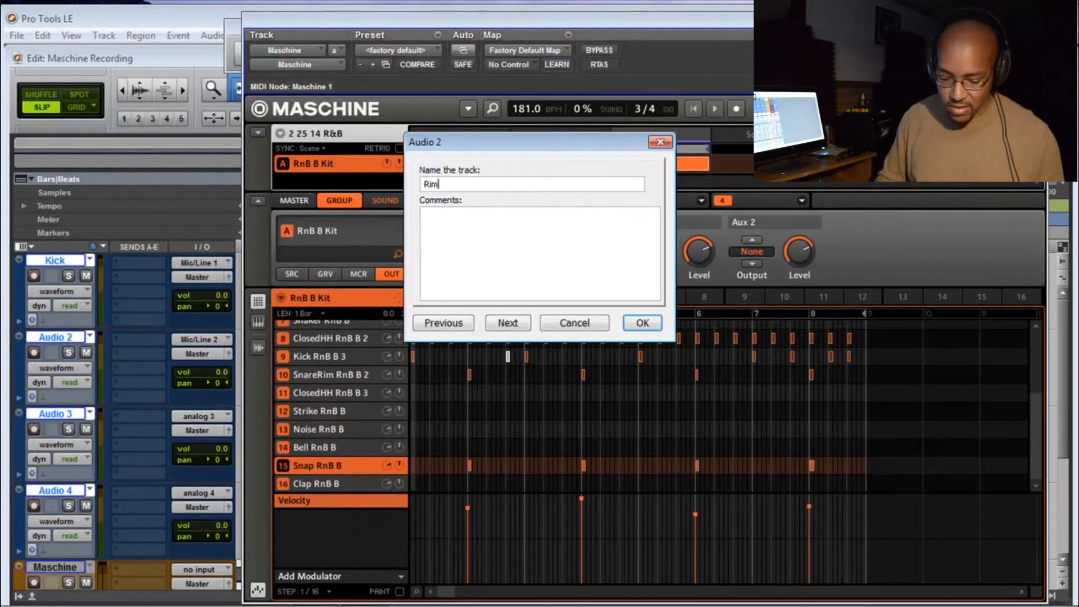
{"action": "key", "text": "ctrl+Right"}
{"action": "type", "text": "Snap"}
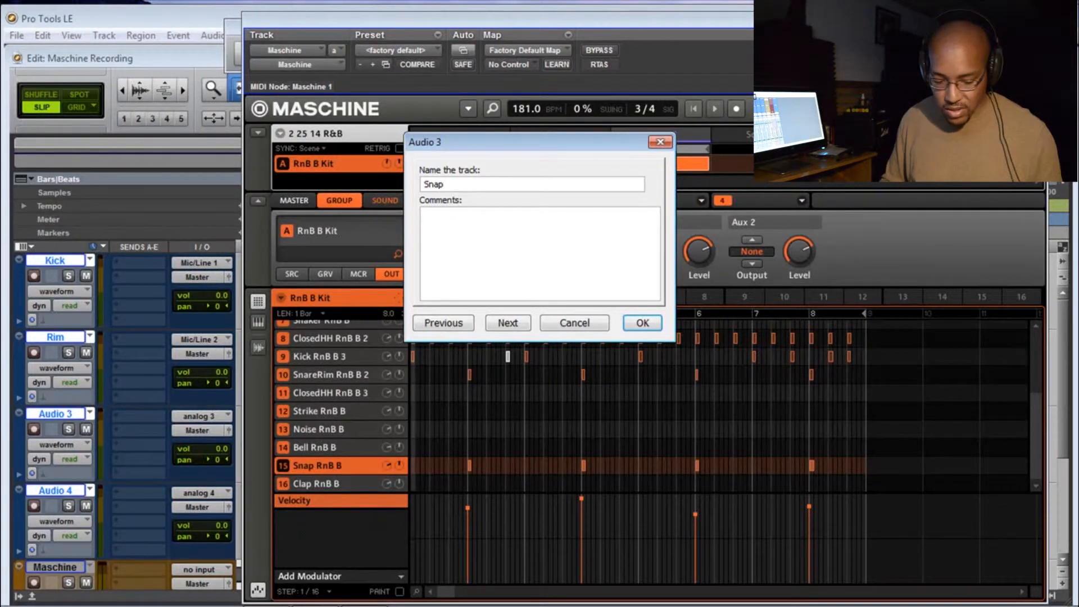
{"action": "key", "text": "ctrl+Right"}
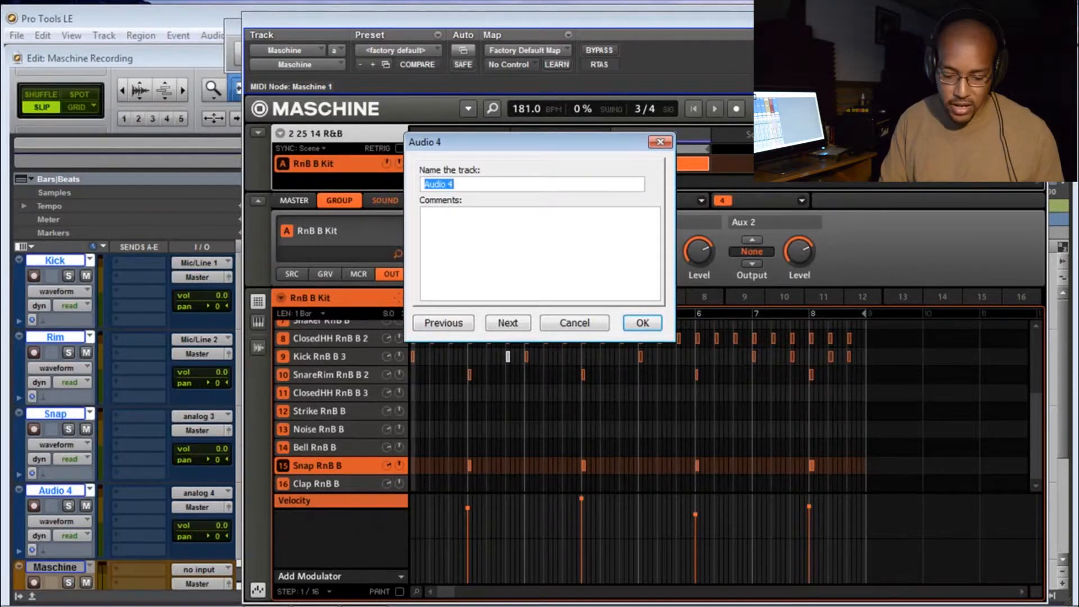
{"action": "type", "text": "H"}
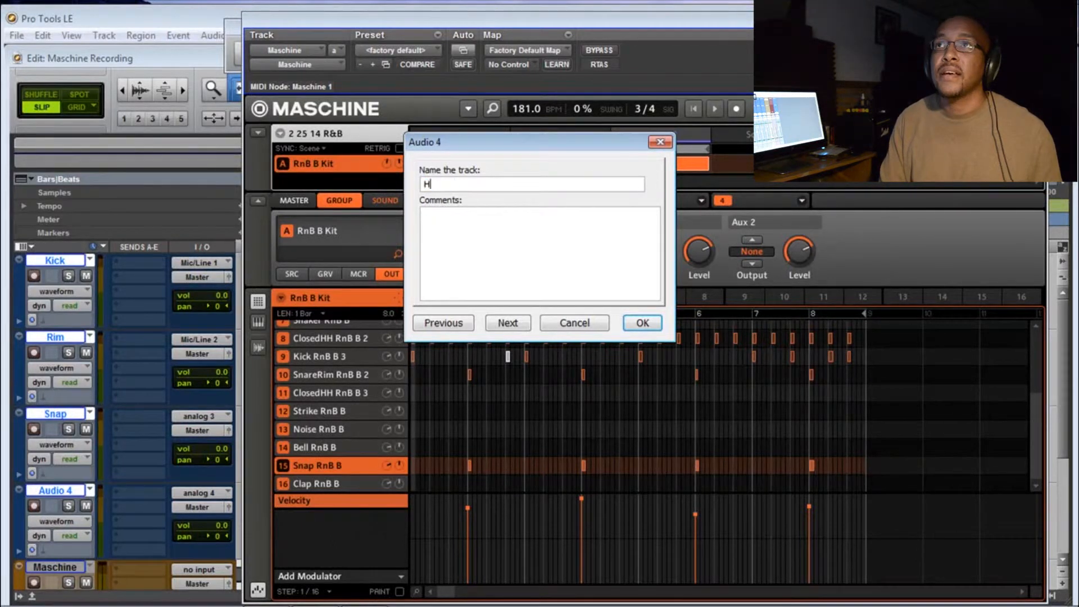
{"action": "type", "text": "H"}
{"action": "key", "text": "Return"}
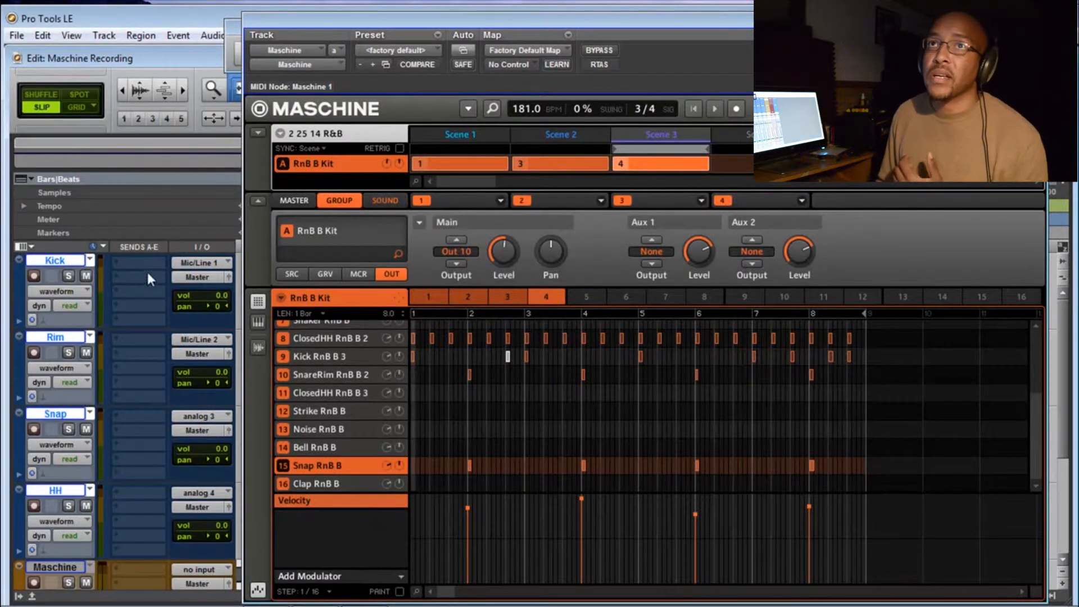
Step: Set the Kick track's input to the Maschine plug-in's Maschine Out 2.L
{"action": "left_click", "coordinate": [191, 263]}
{"action": "mouse_move", "coordinate": [220, 314]}
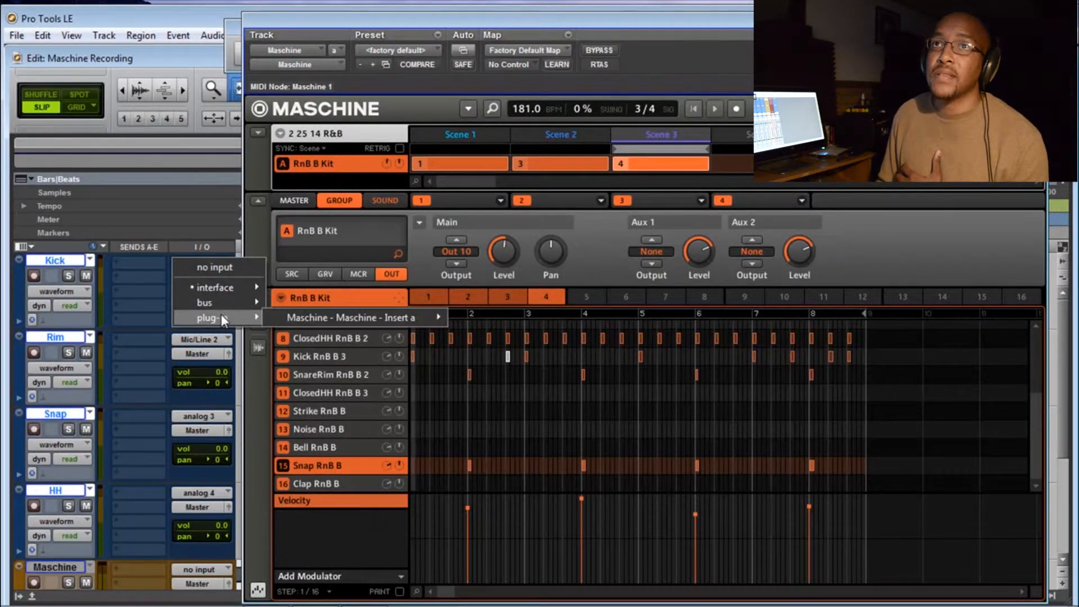
{"action": "mouse_move", "coordinate": [292, 320]}
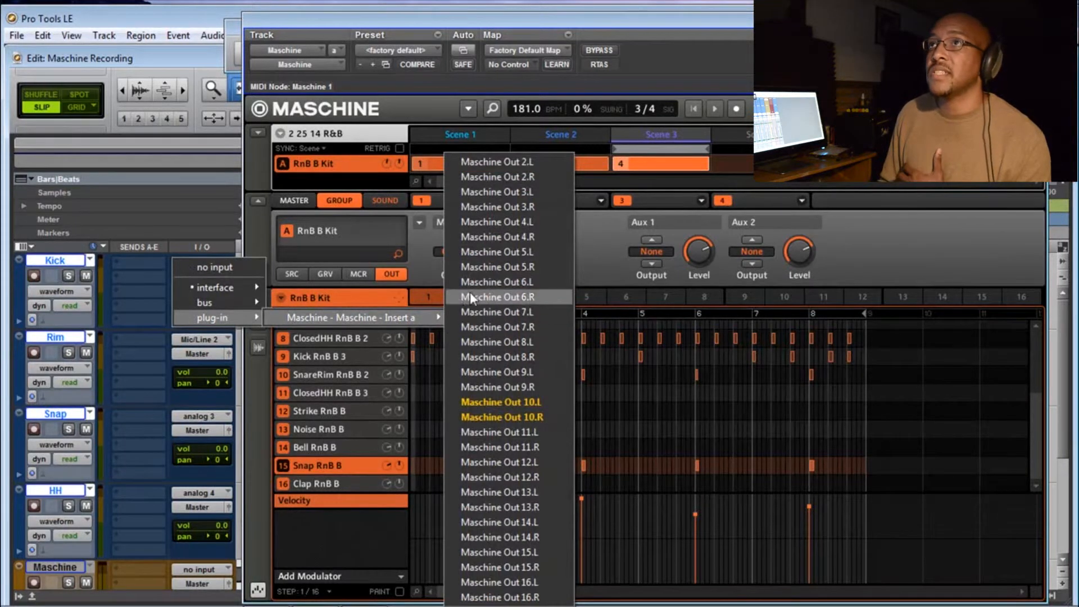
{"action": "left_click", "coordinate": [484, 163]}
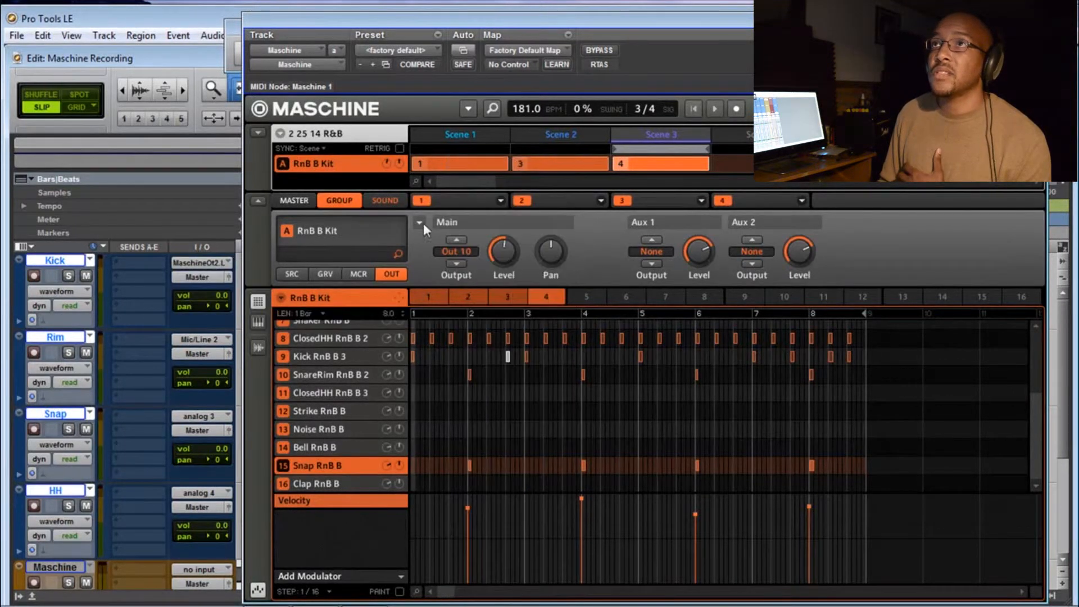
{"action": "left_click", "coordinate": [214, 264]}
{"action": "mouse_move", "coordinate": [225, 317]}
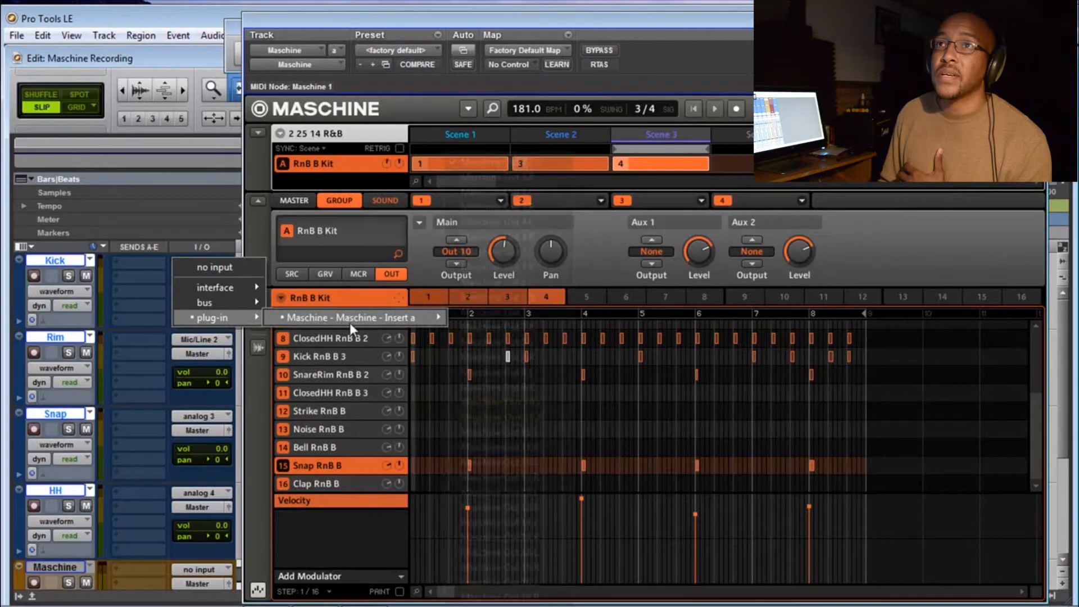
{"action": "mouse_move", "coordinate": [349, 319]}
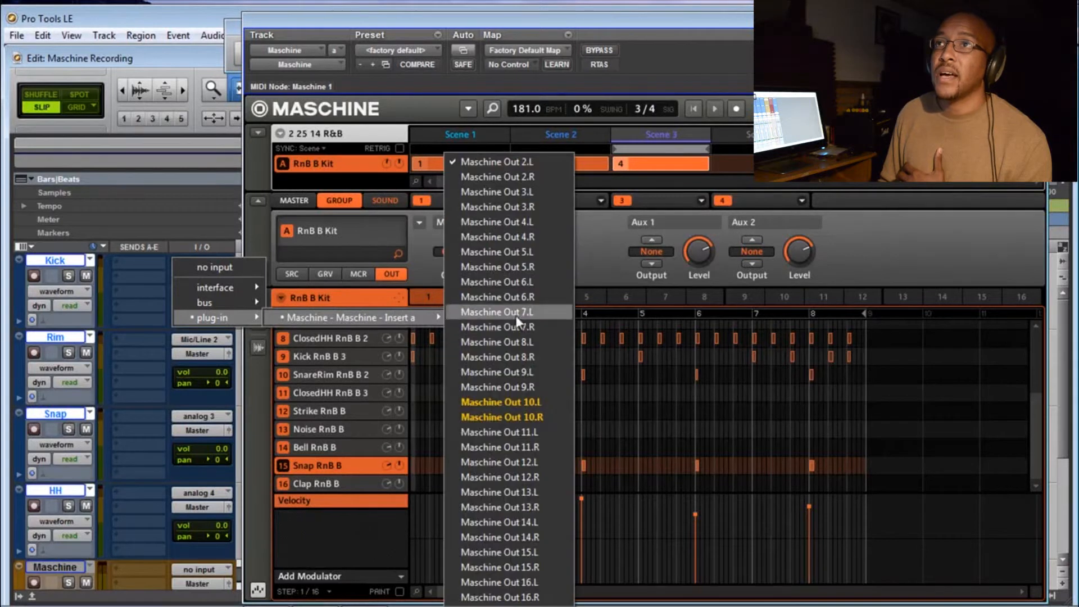
{"action": "left_click", "coordinate": [536, 164]}
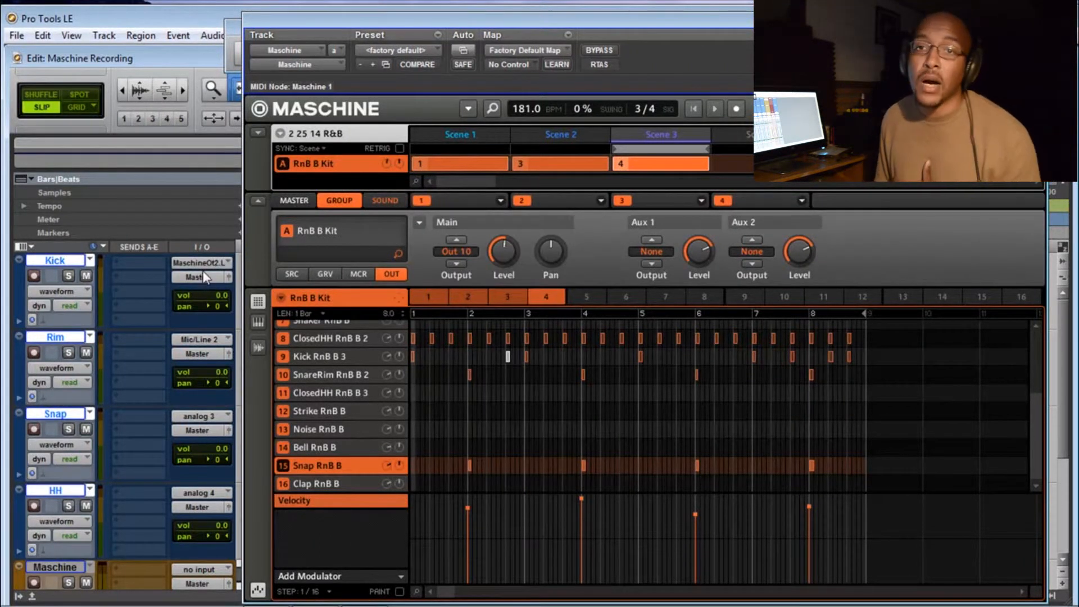
Step: Set the Rim track's input to the Maschine plug-in's Maschine Out 2.R
{"action": "left_click", "coordinate": [205, 340]}
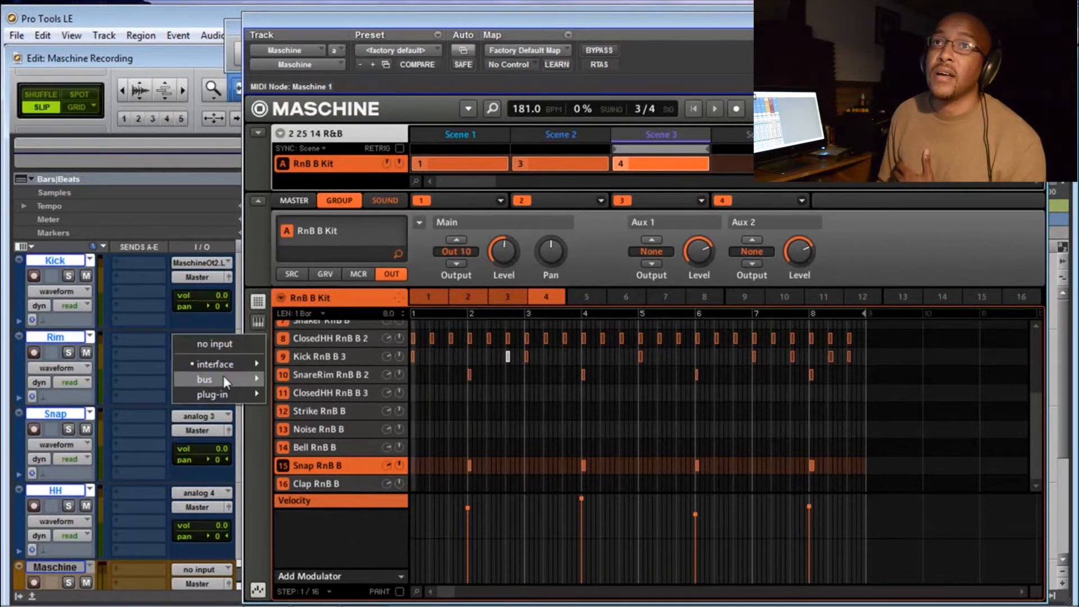
{"action": "mouse_move", "coordinate": [225, 396]}
{"action": "mouse_move", "coordinate": [309, 397]}
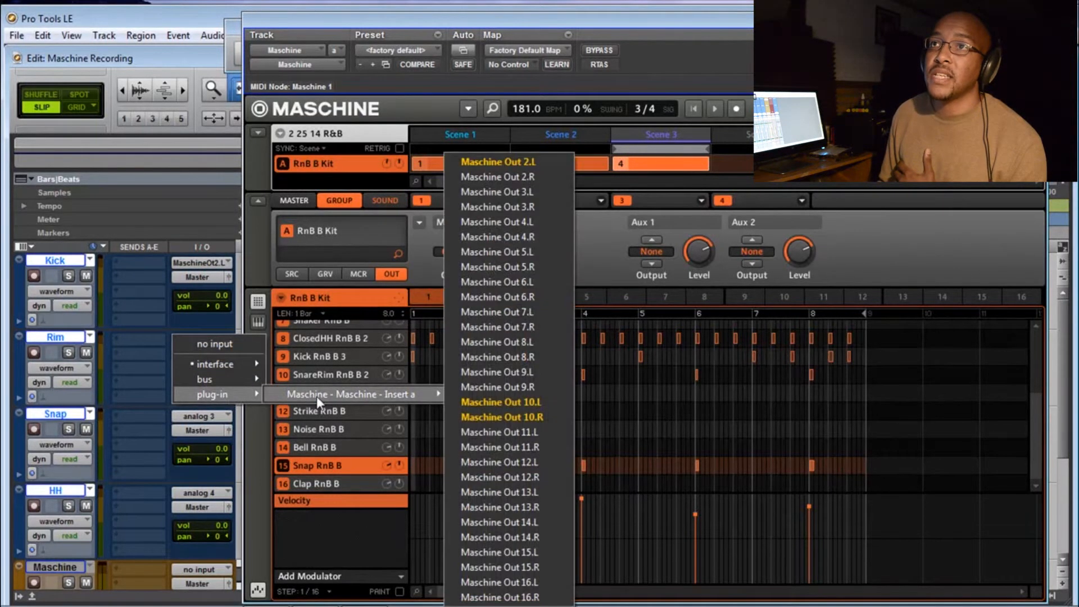
{"action": "left_click", "coordinate": [544, 178]}
{"action": "mouse_move", "coordinate": [501, 250]}
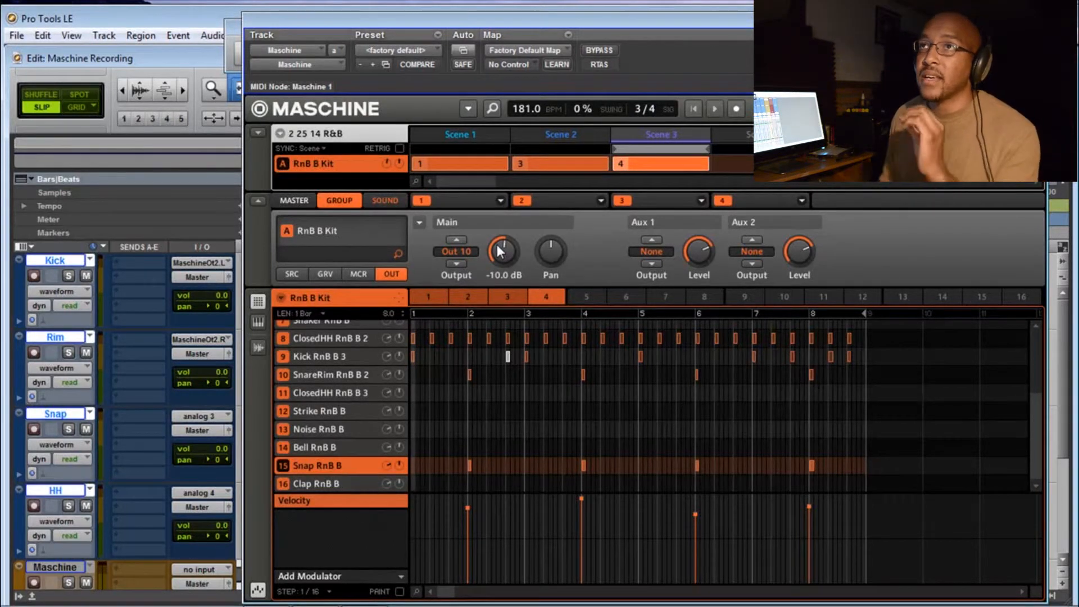
Step: Set the Snap track's input to Maschine Out 3.L and the HH track's input to Maschine Out 3.R
{"action": "left_click", "coordinate": [200, 416]}
{"action": "mouse_move", "coordinate": [225, 471]}
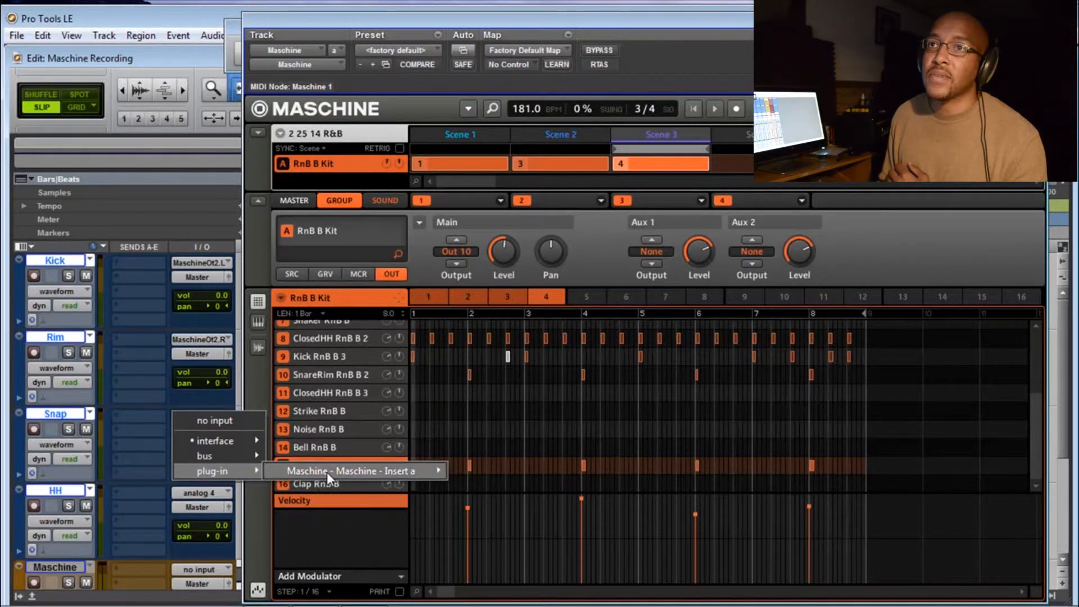
{"action": "mouse_move", "coordinate": [362, 477]}
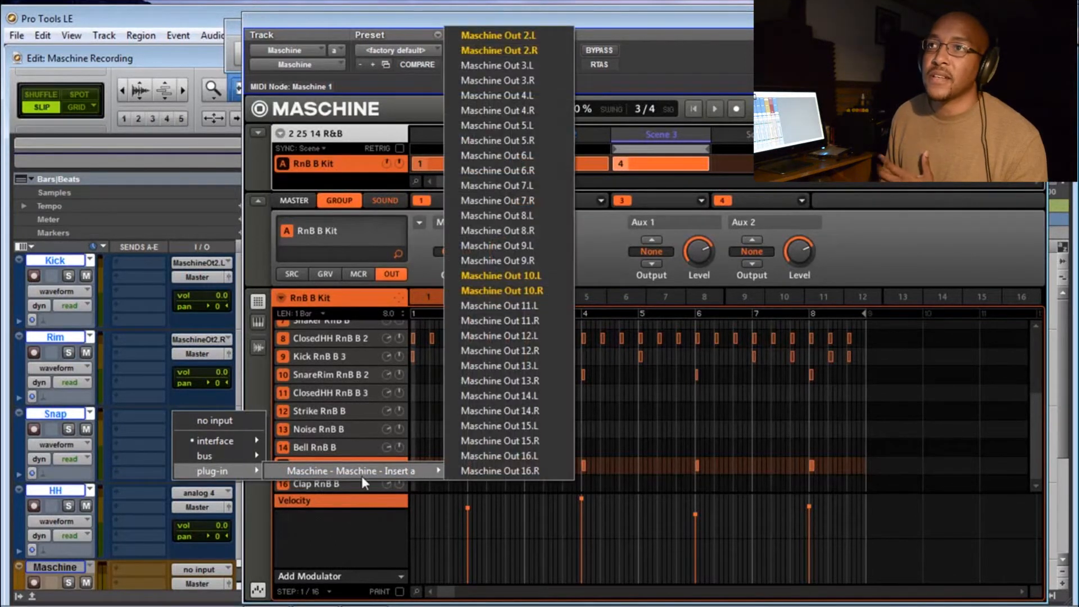
{"action": "left_click", "coordinate": [538, 65]}
{"action": "left_click", "coordinate": [202, 492]}
{"action": "mouse_move", "coordinate": [225, 548]}
{"action": "mouse_move", "coordinate": [371, 549]}
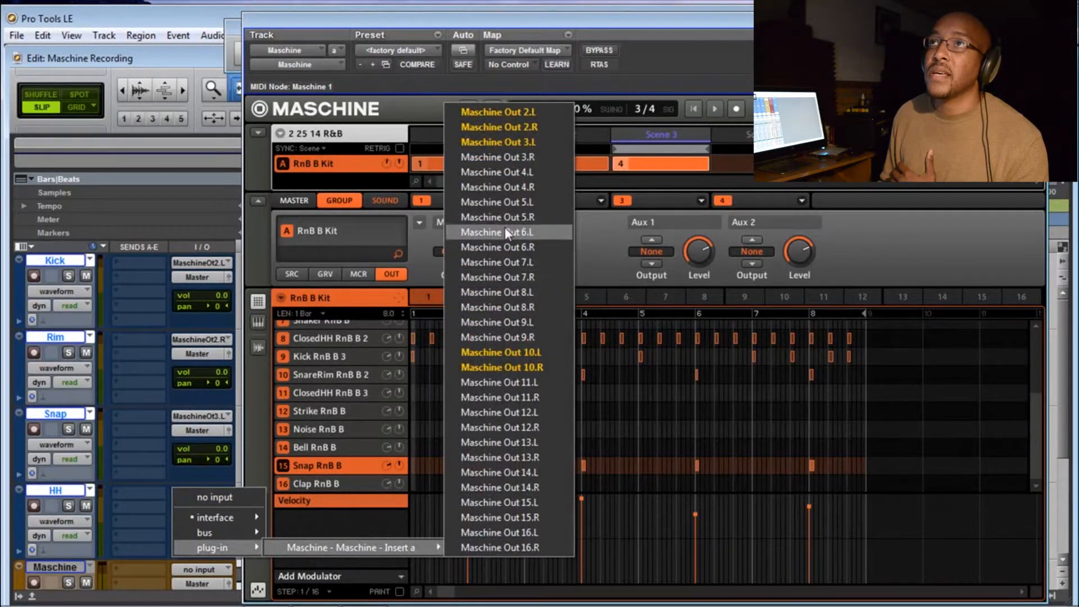
{"action": "left_click", "coordinate": [511, 159]}
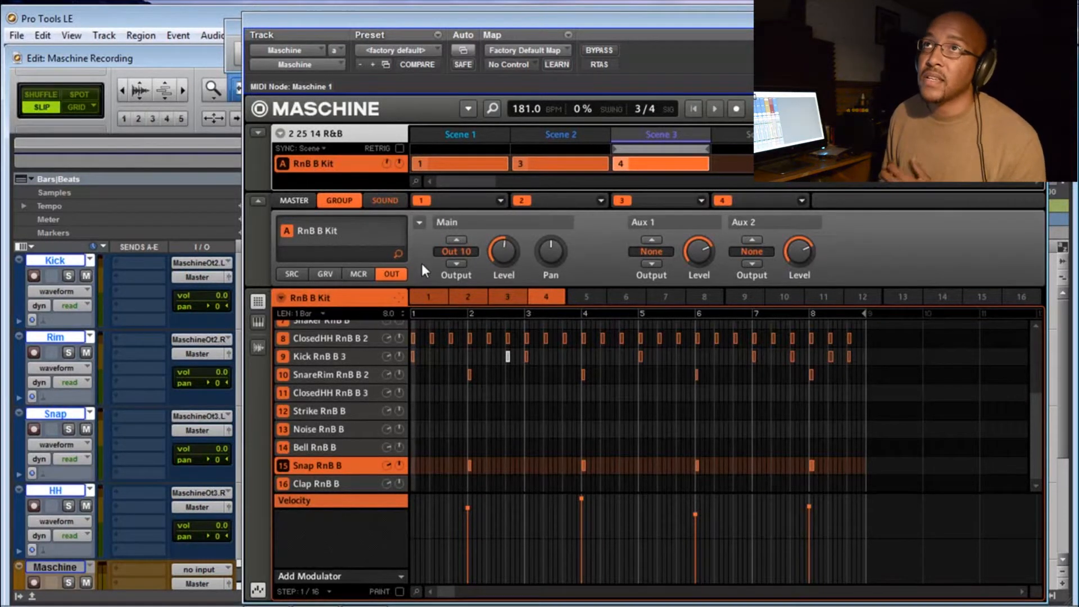
Step: Route the Kick RnB B 3 sound's main output to Out 2 at the sound level
{"action": "left_click", "coordinate": [395, 203]}
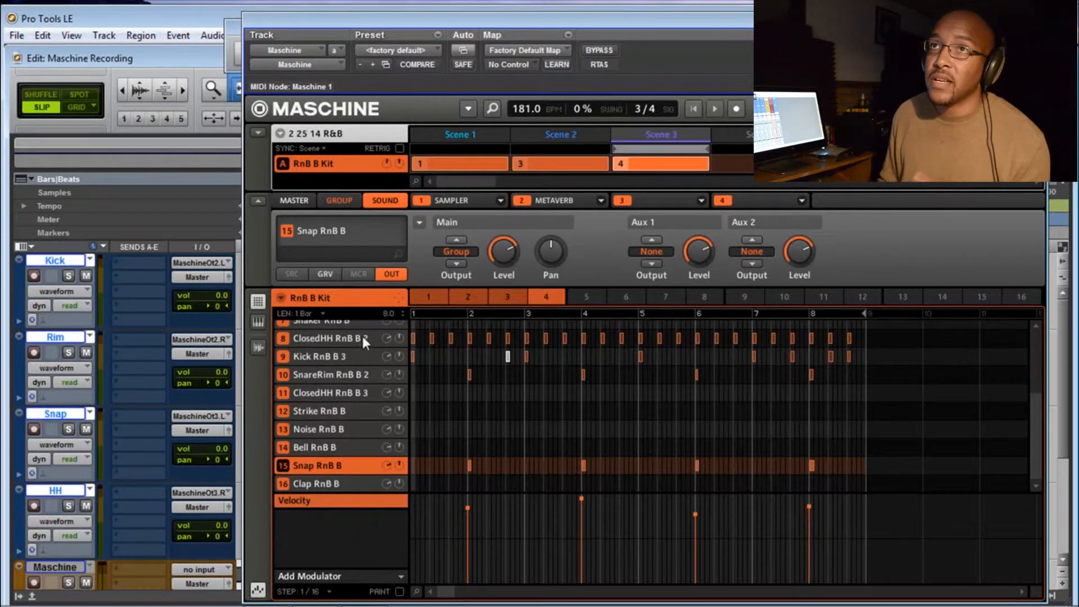
{"action": "left_click", "coordinate": [339, 199]}
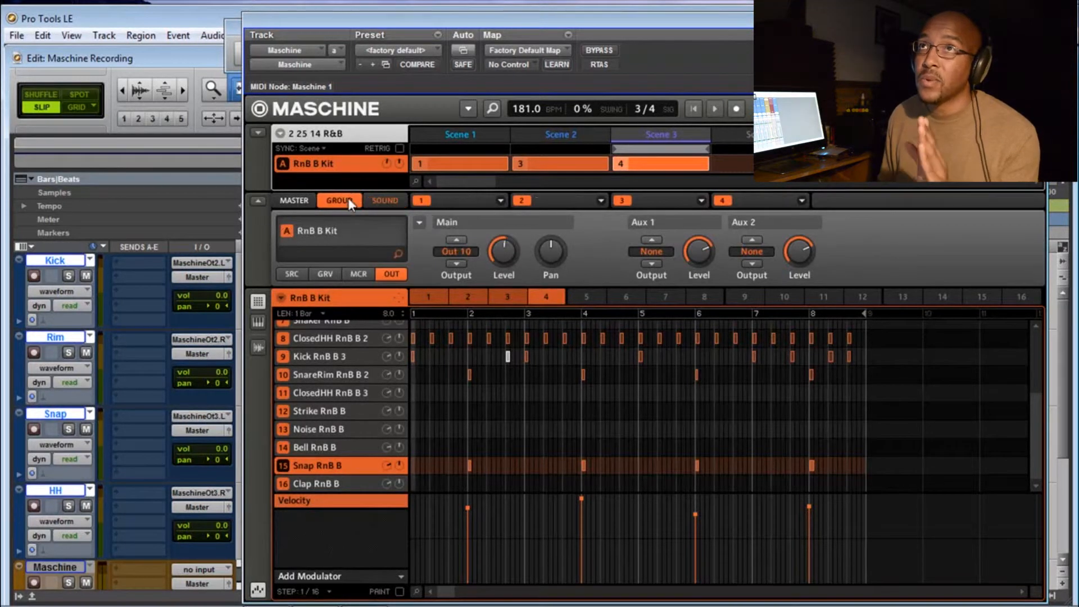
{"action": "left_click", "coordinate": [383, 201]}
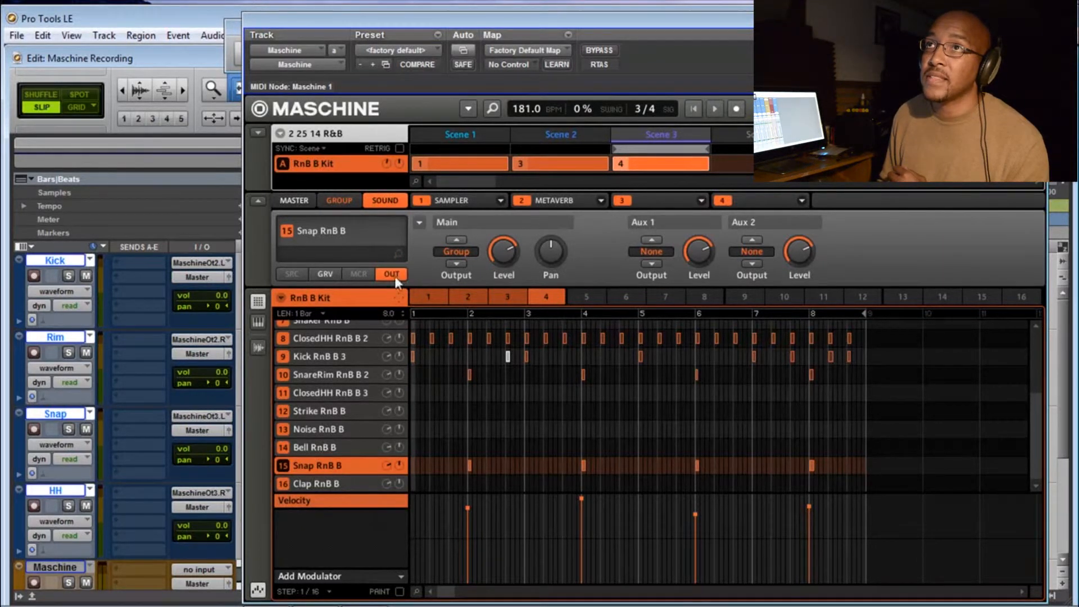
{"action": "left_click", "coordinate": [332, 357]}
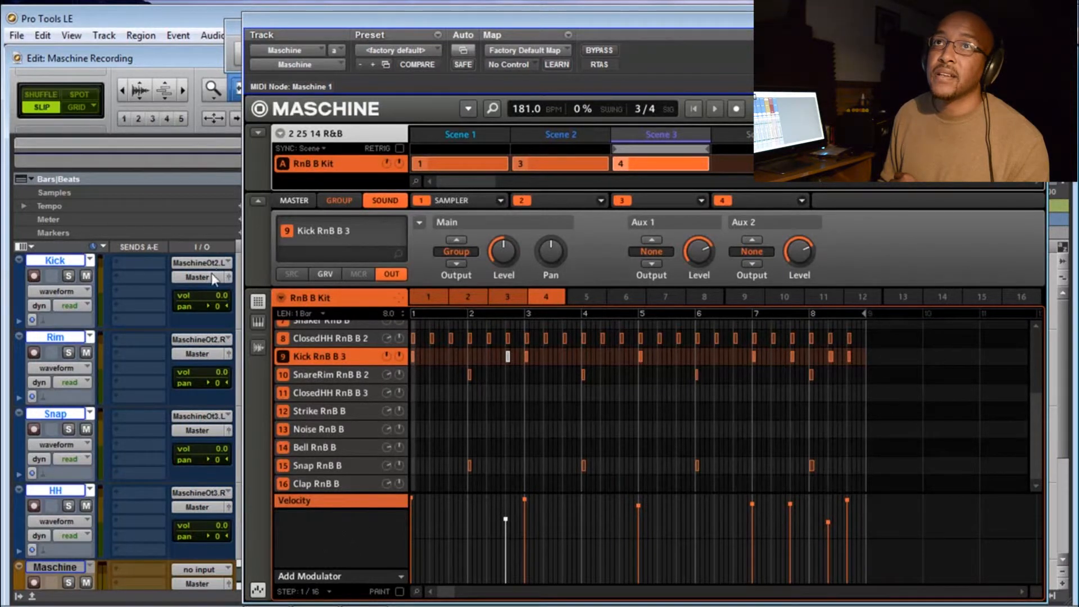
{"action": "left_click", "coordinate": [453, 253]}
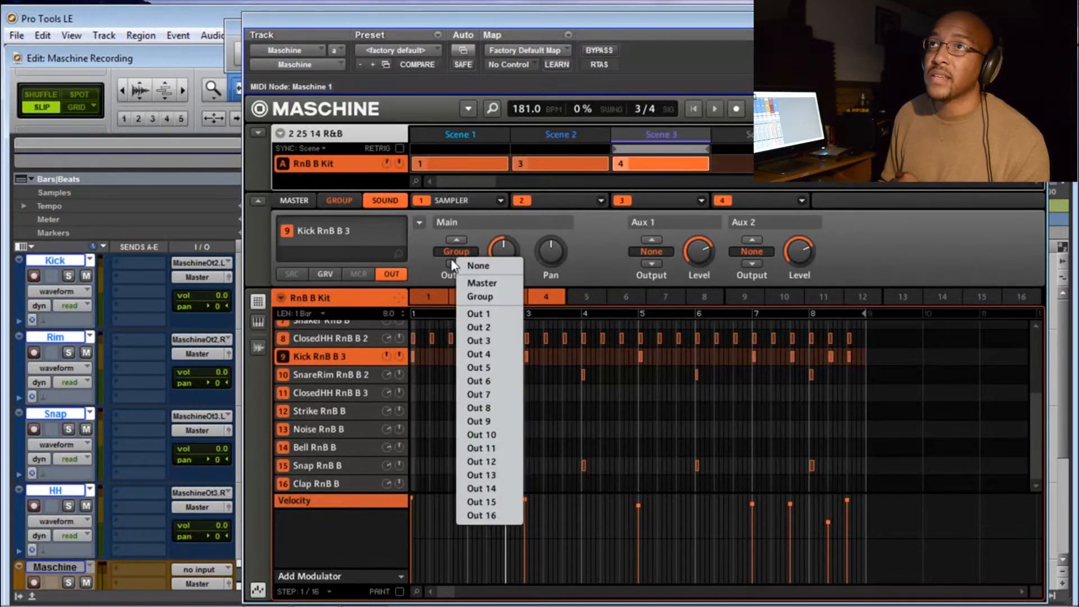
{"action": "left_click", "coordinate": [481, 327]}
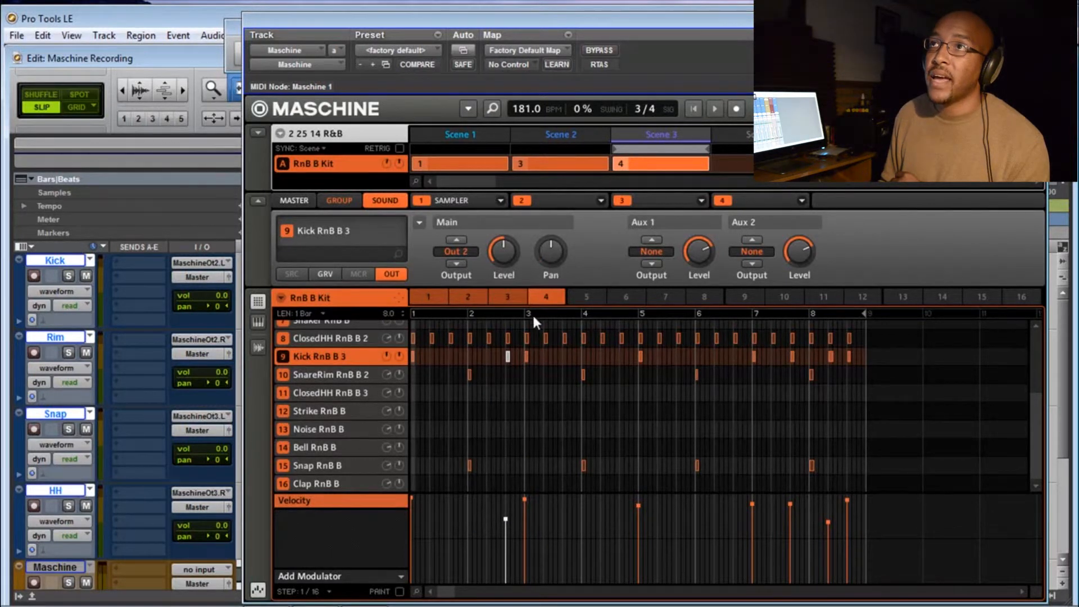
{"action": "left_click", "coordinate": [548, 248]}
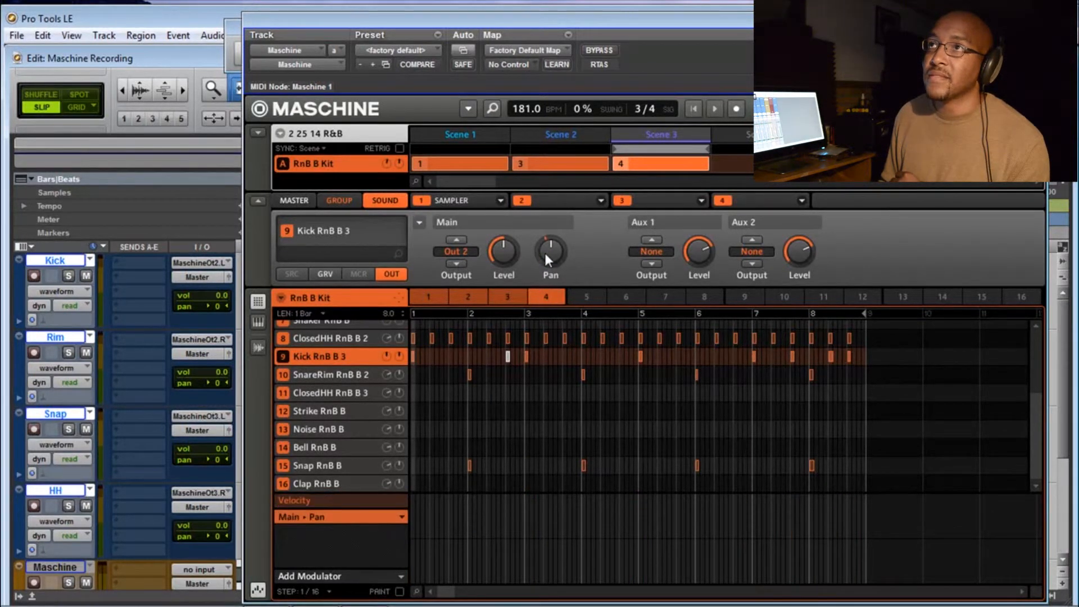
{"action": "left_click", "coordinate": [402, 518]}
{"action": "left_click", "coordinate": [414, 529]}
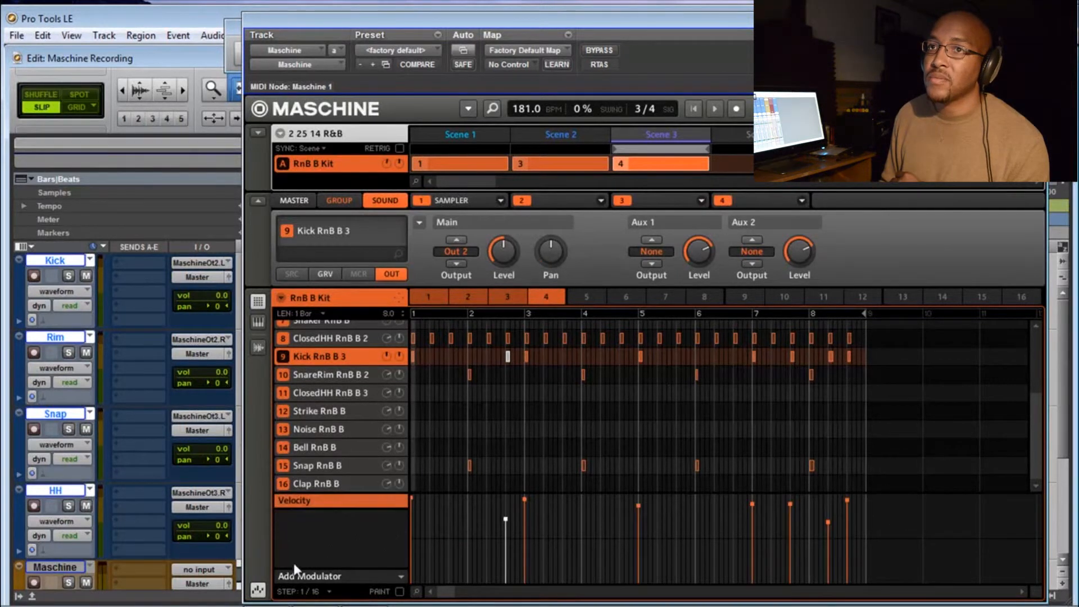
Step: Hide the modulation lane below the pattern and pan the Kick RnB B 3 sound hard left
{"action": "left_click", "coordinate": [257, 591]}
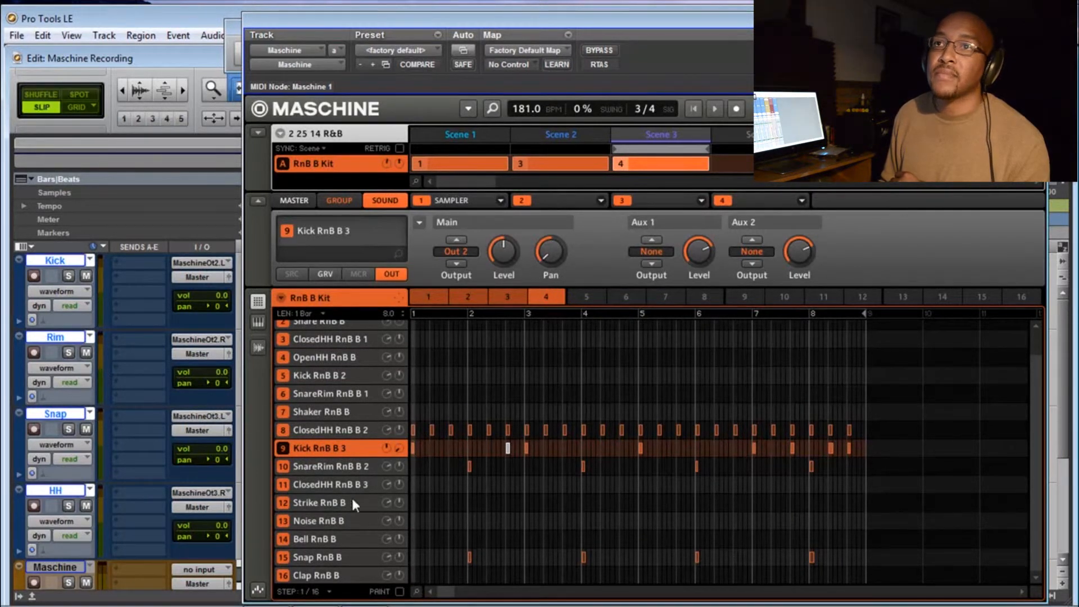
Step: Route the SnareRim RnB B 2 sound's main output to Out 2 and pan it hard right
{"action": "left_click", "coordinate": [359, 468]}
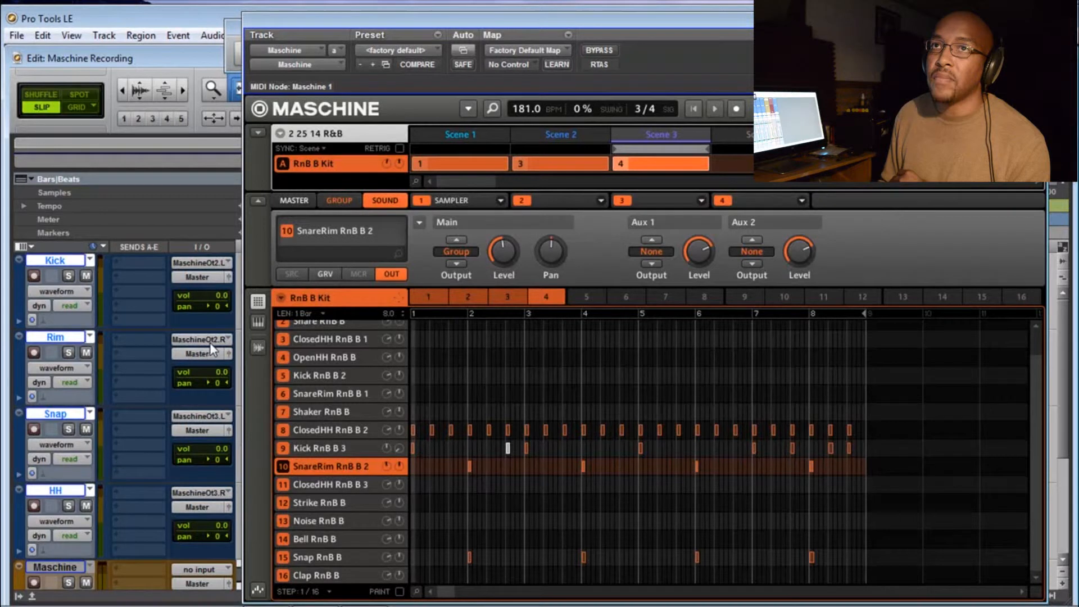
{"action": "left_click", "coordinate": [457, 252]}
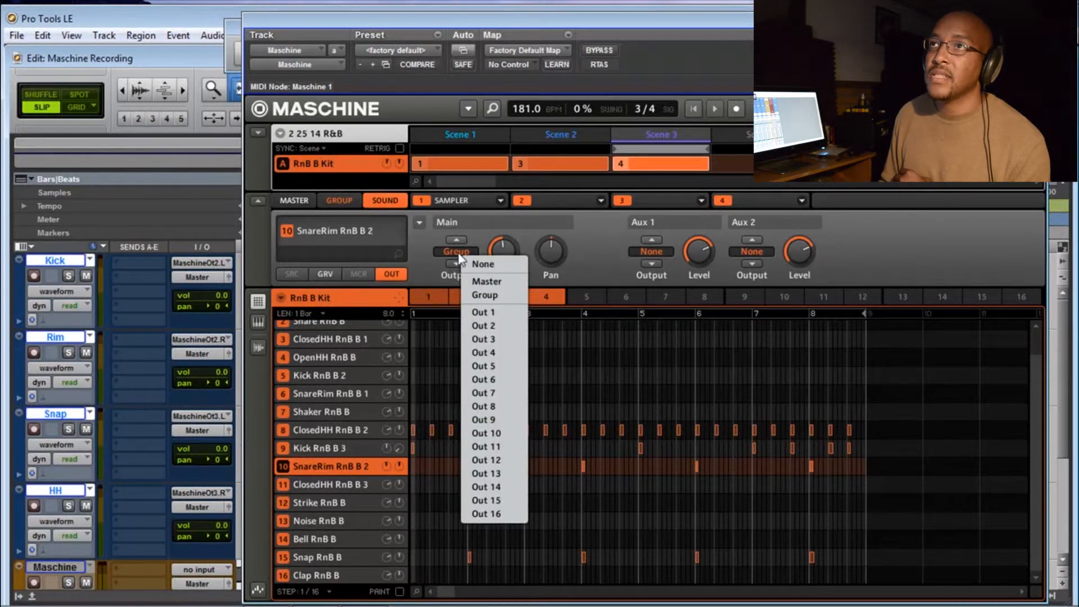
{"action": "left_click", "coordinate": [487, 327]}
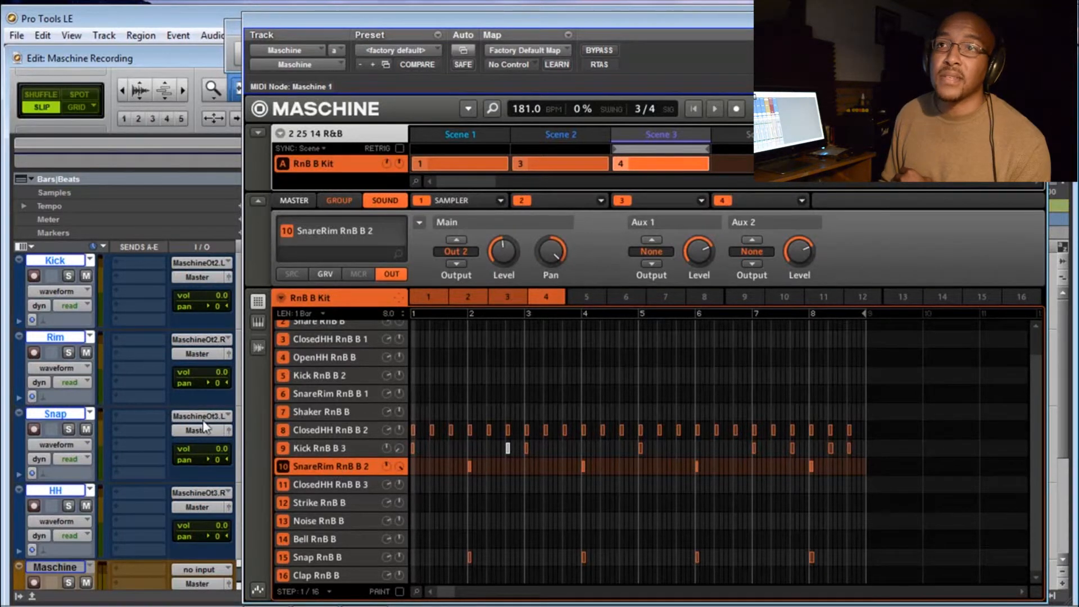
Step: Route the Snap RnB B sound's main output to Out 3 and pan it hard left
{"action": "left_click", "coordinate": [339, 556]}
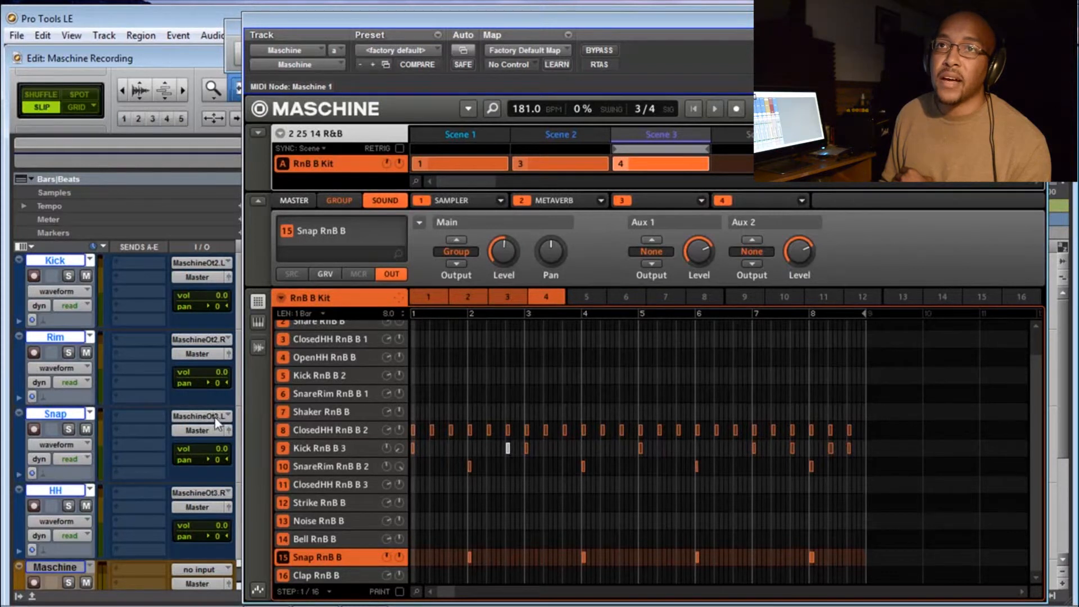
{"action": "left_click", "coordinate": [467, 252]}
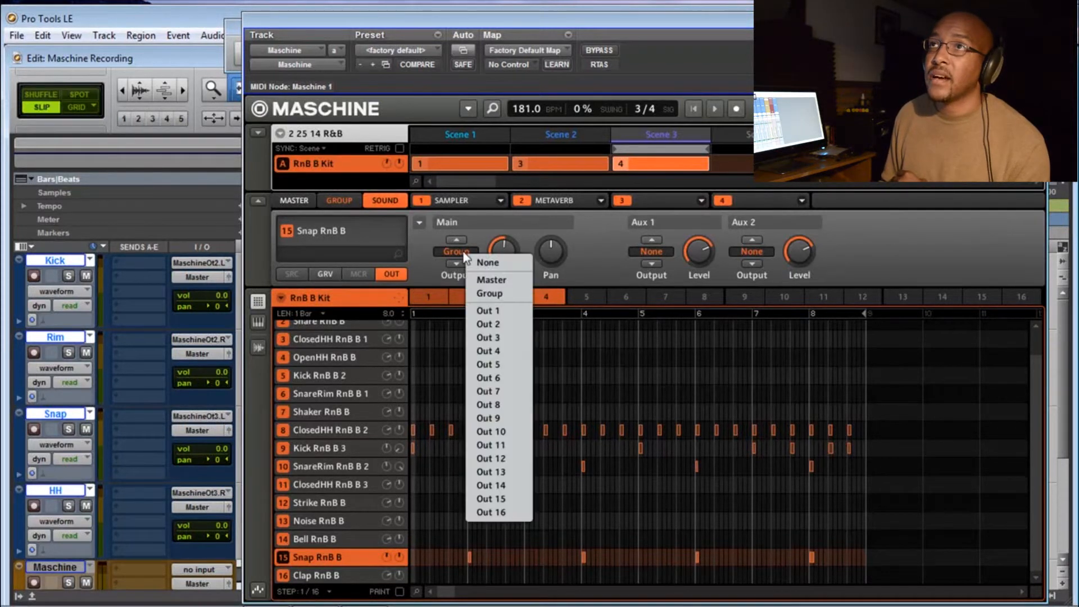
{"action": "left_click", "coordinate": [492, 339]}
{"action": "left_click_drag", "start_coordinate": [548, 253], "coordinate": [541, 312]}
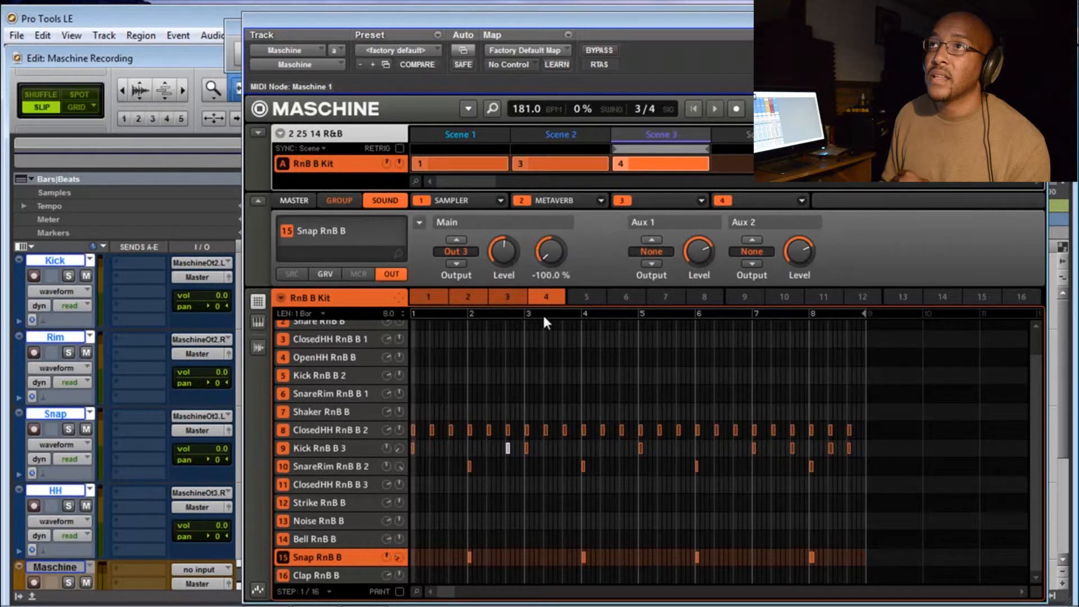
Step: Route the ClosedHH RnB B 2 sound's main output to Out 3 and pan it hard right
{"action": "left_click", "coordinate": [337, 433]}
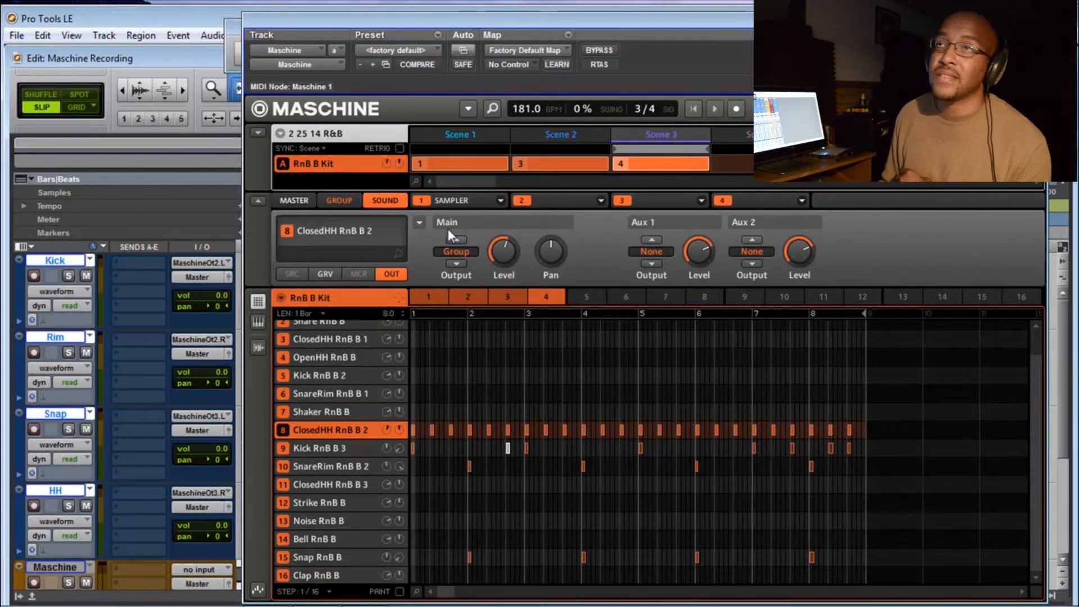
{"action": "left_click", "coordinate": [456, 252]}
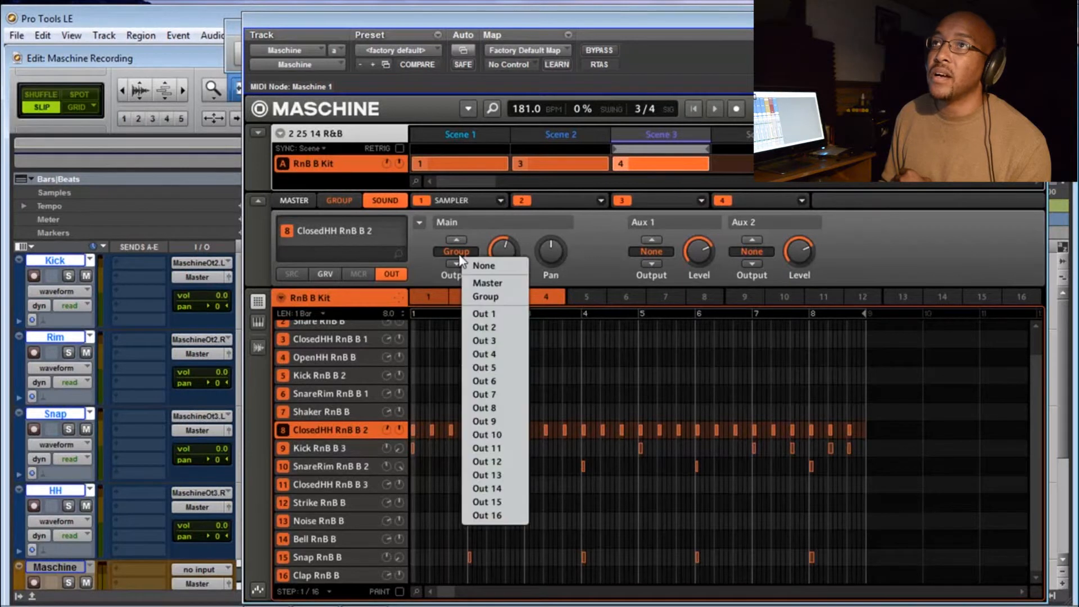
{"action": "left_click", "coordinate": [490, 343]}
{"action": "left_click_drag", "start_coordinate": [549, 258], "coordinate": [544, 177]}
Step: Move the Maschine plug-in window aside and check the session's tracks down to R&B Kit Bus
{"action": "left_click_drag", "start_coordinate": [583, 18], "coordinate": [1078, 19]}
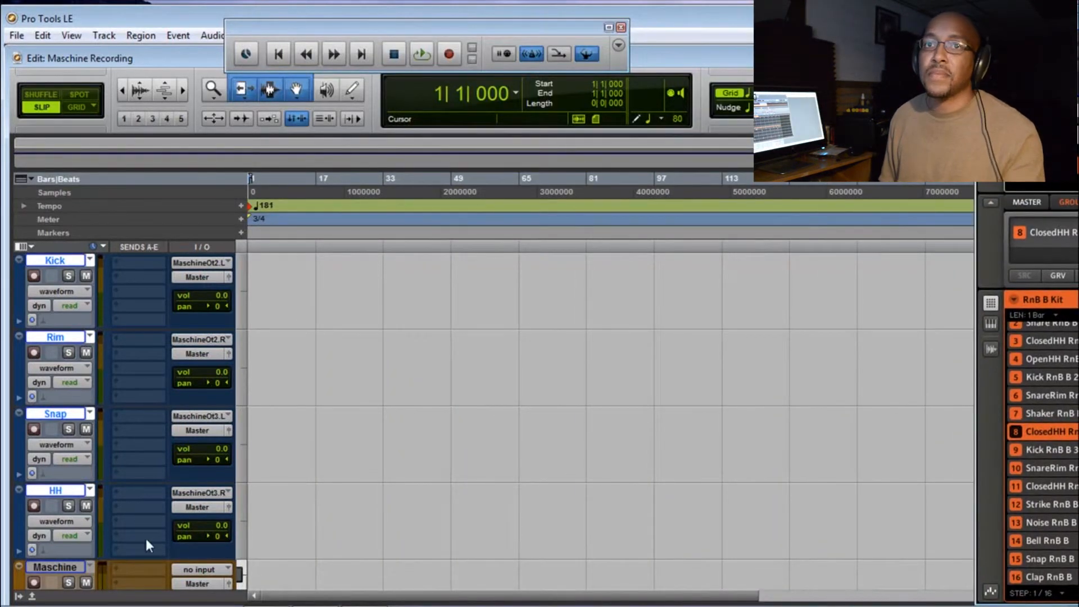
{"action": "left_click", "coordinate": [332, 502]}
{"action": "scroll", "coordinate": [333, 502], "scroll_direction": "down", "scroll_amount": 1}
{"action": "scroll", "coordinate": [332, 502], "scroll_direction": "down", "scroll_amount": 2}
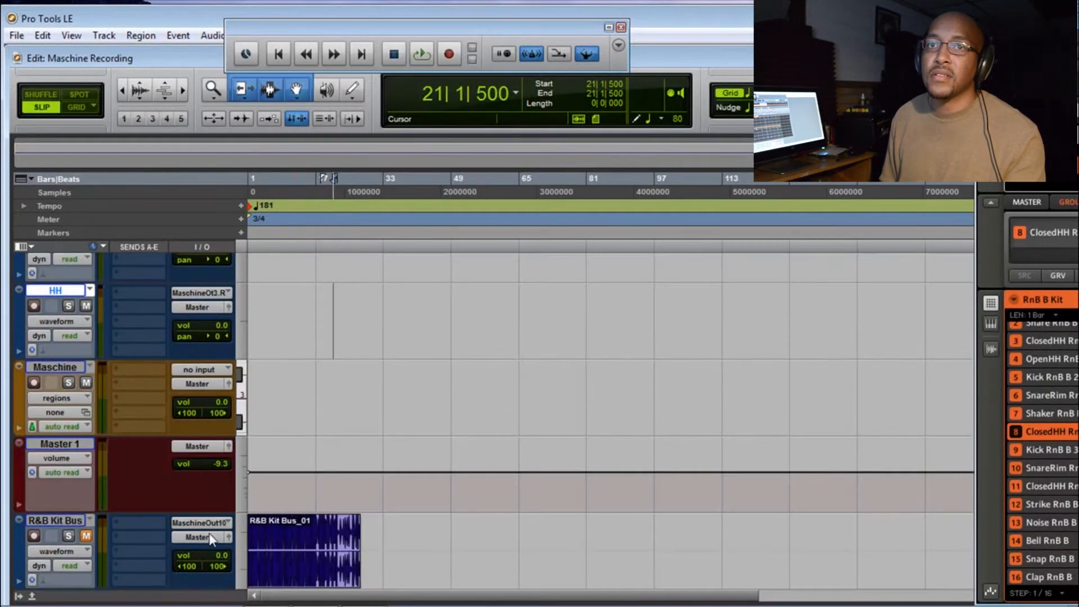
{"action": "scroll", "coordinate": [186, 558], "scroll_direction": "up", "scroll_amount": 3}
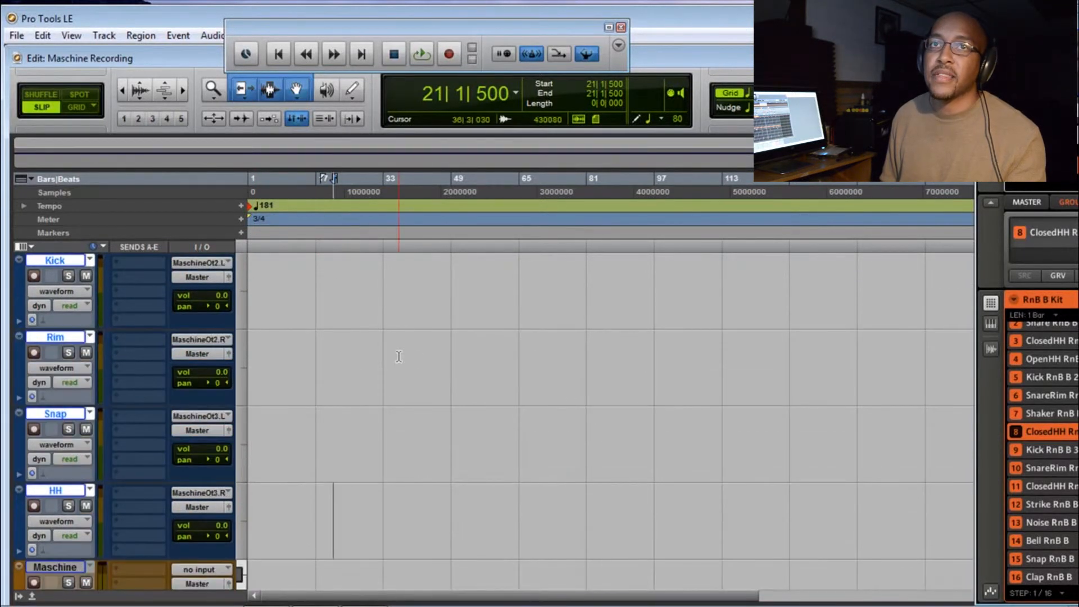
Step: Try to start recording from the beginning of the session
{"action": "key", "text": "Return"}
{"action": "left_click", "coordinate": [449, 54]}
{"action": "key", "text": "space"}
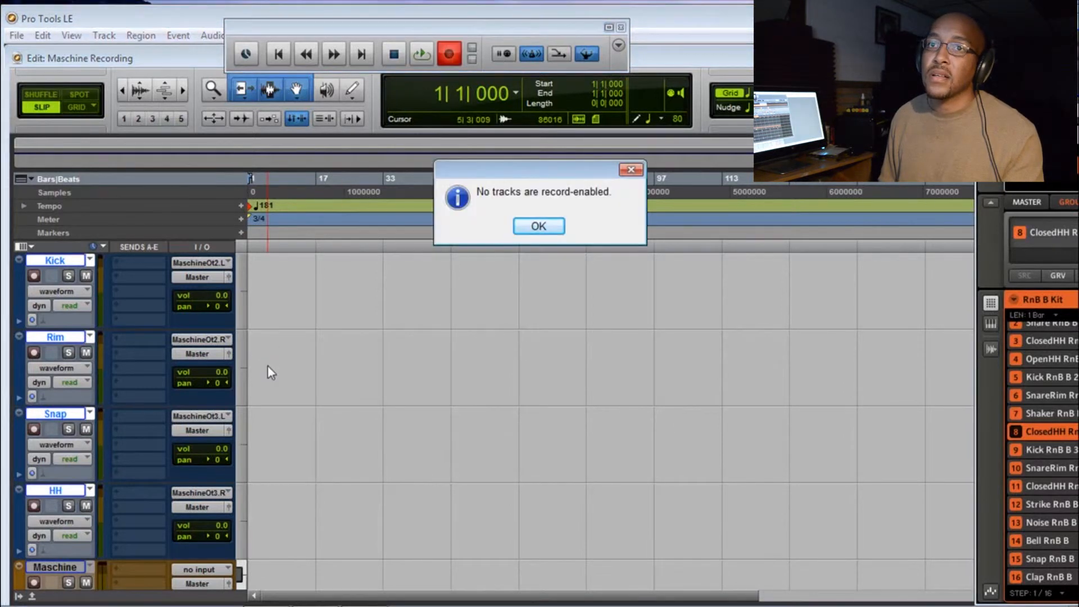
{"action": "left_click", "coordinate": [554, 225]}
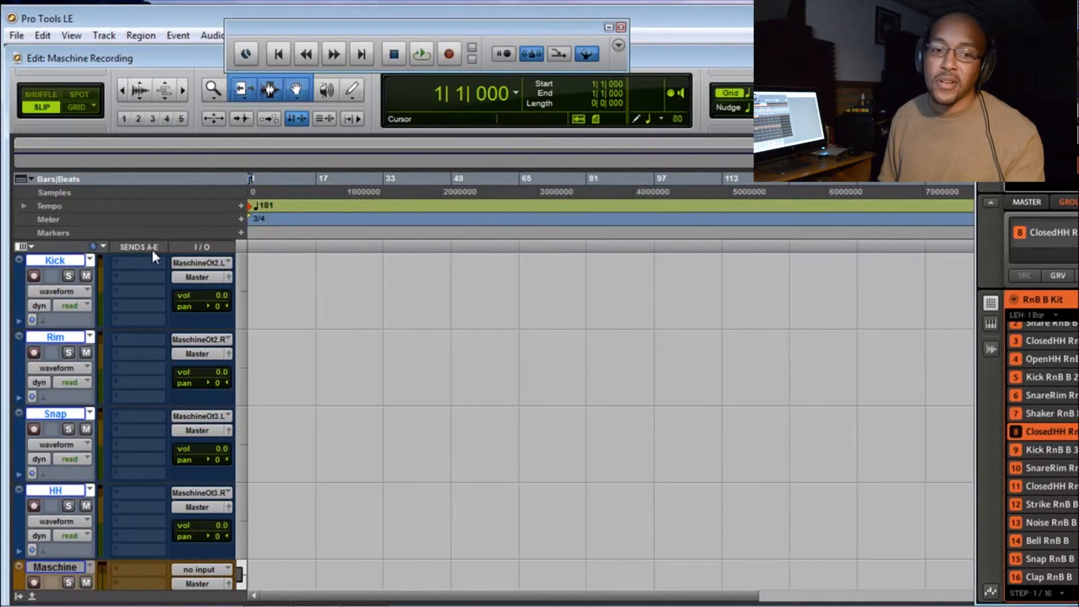
Step: Record-enable the Kick, Rim, Snap and HH tracks and record the Maschine pattern onto them up to about bar 17
{"action": "key", "text": "shift+r"}
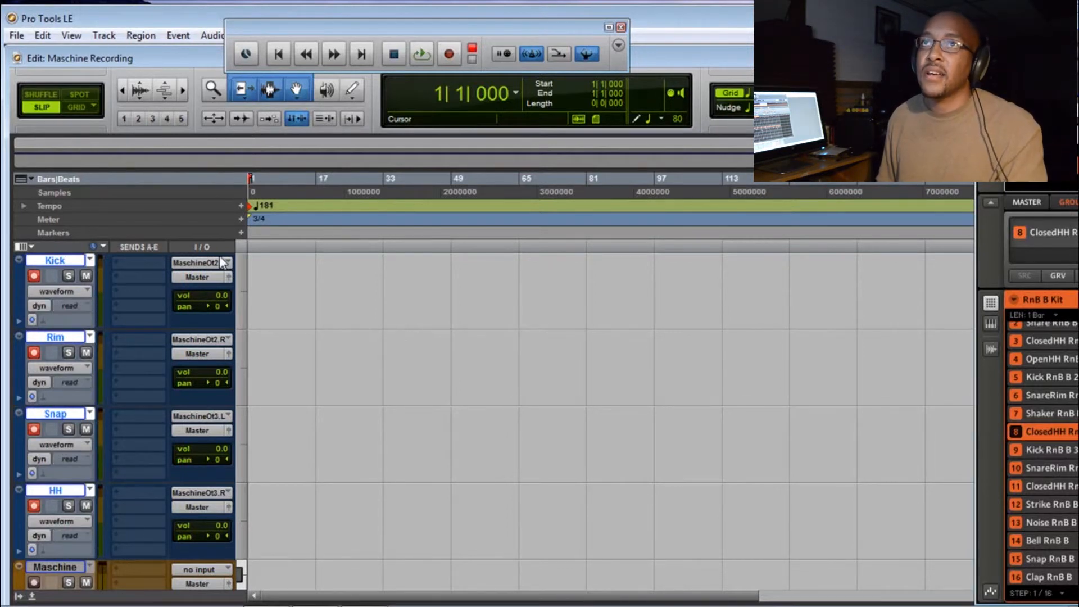
{"action": "key", "text": "ctrl+space"}
{"action": "key", "text": "space"}
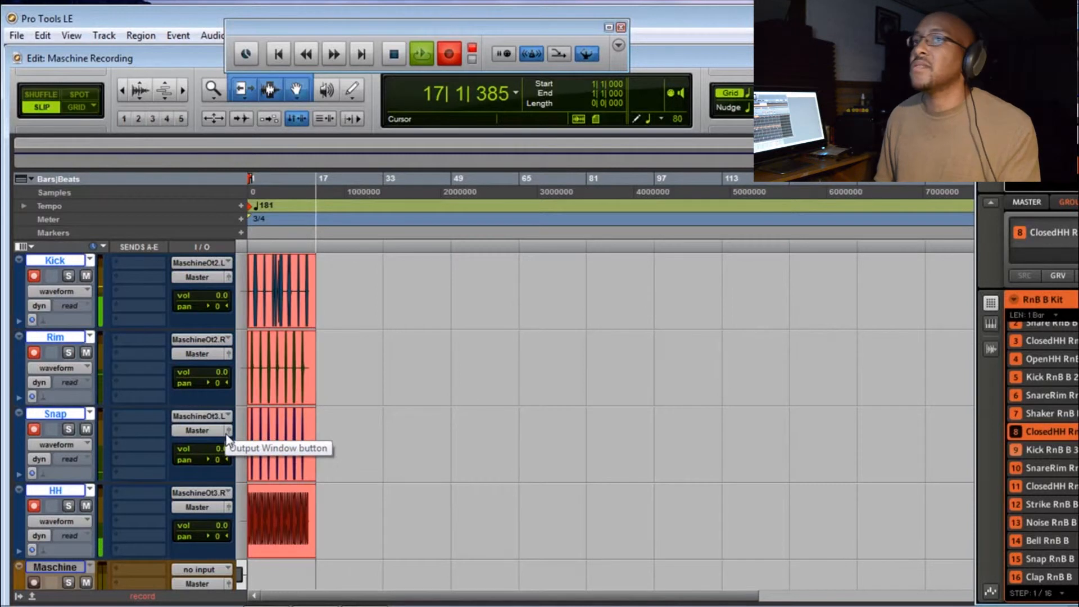
{"action": "key", "text": "space"}
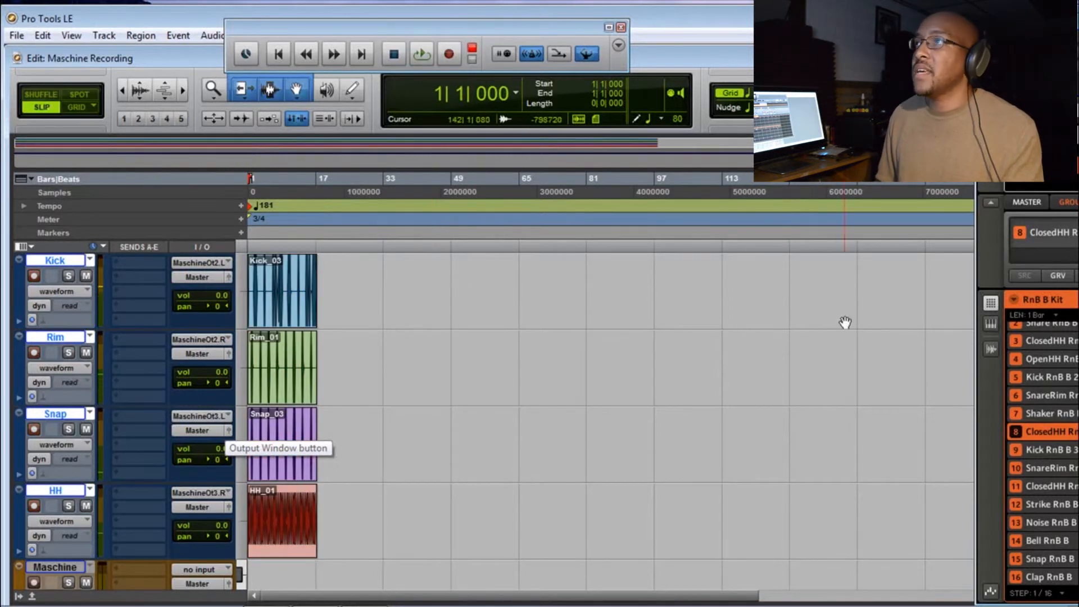
Step: Bring the Maschine plug-in back into view and look at its Export Audio options without exporting
{"action": "left_click_drag", "start_coordinate": [1008, 39], "coordinate": [473, 18]}
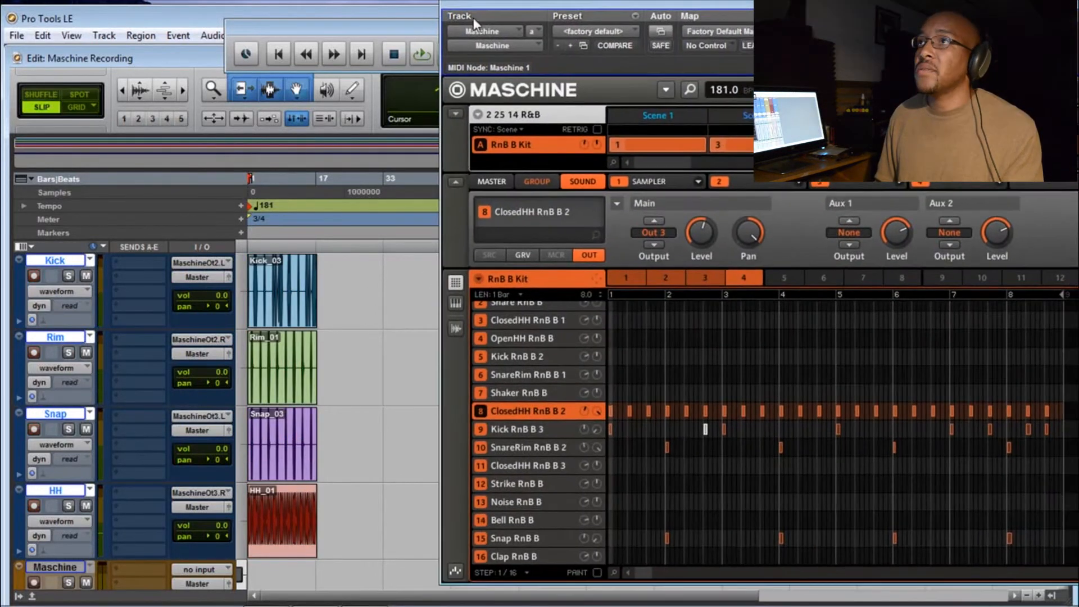
{"action": "left_click", "coordinate": [666, 90]}
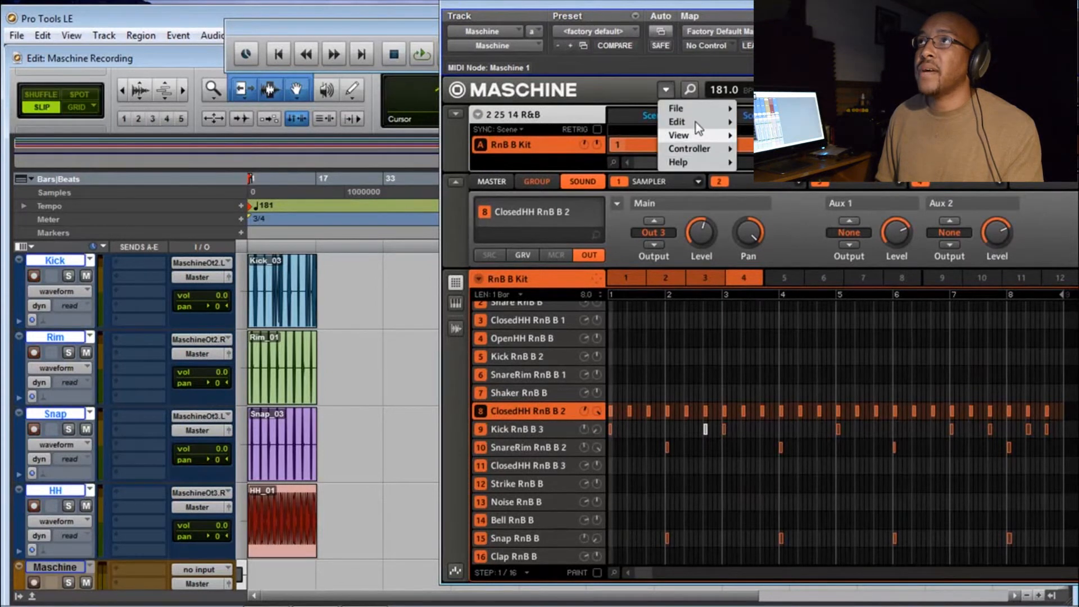
{"action": "mouse_move", "coordinate": [702, 109]}
{"action": "left_click", "coordinate": [774, 184]}
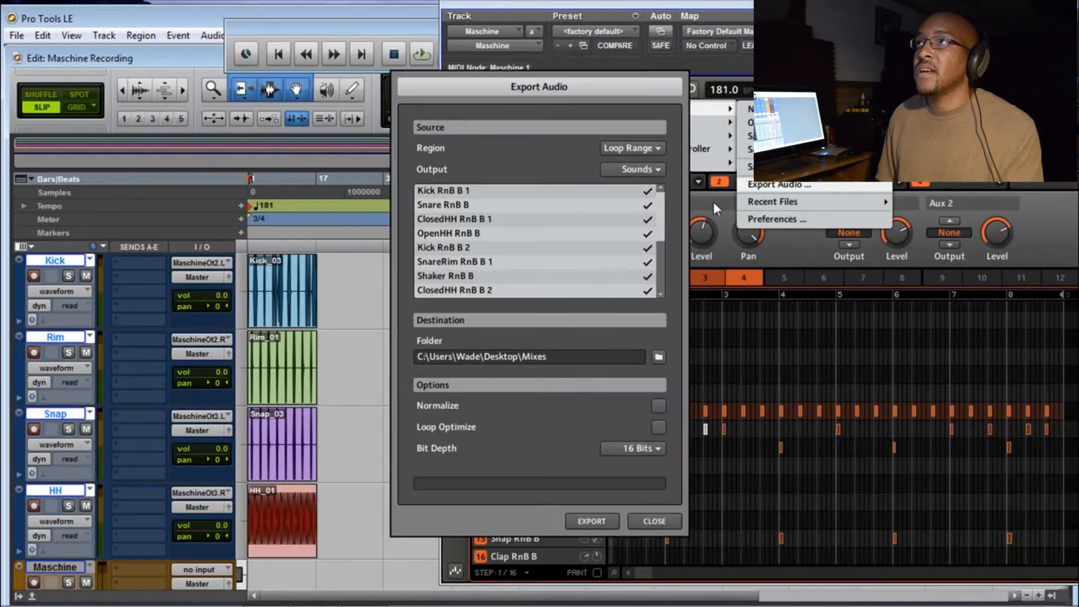
{"action": "left_click", "coordinate": [655, 522]}
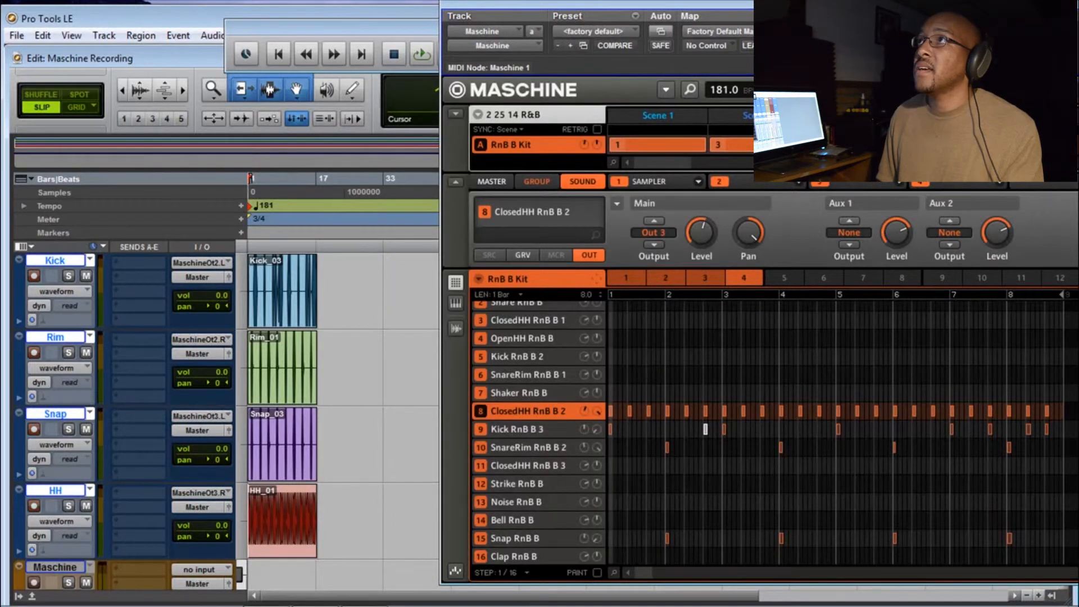
Step: Move Maschine aside and browse the Maschine Recording session's Audio Files folder in Import Audio without importing
{"action": "left_click_drag", "start_coordinate": [725, 5], "coordinate": [1073, 10]}
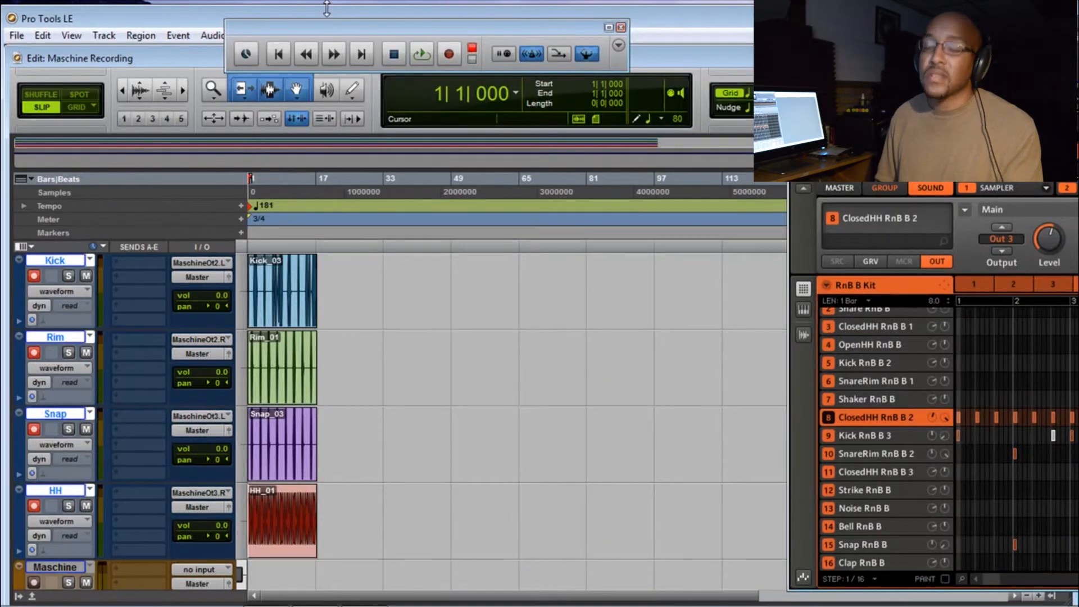
{"action": "left_click", "coordinate": [17, 35]}
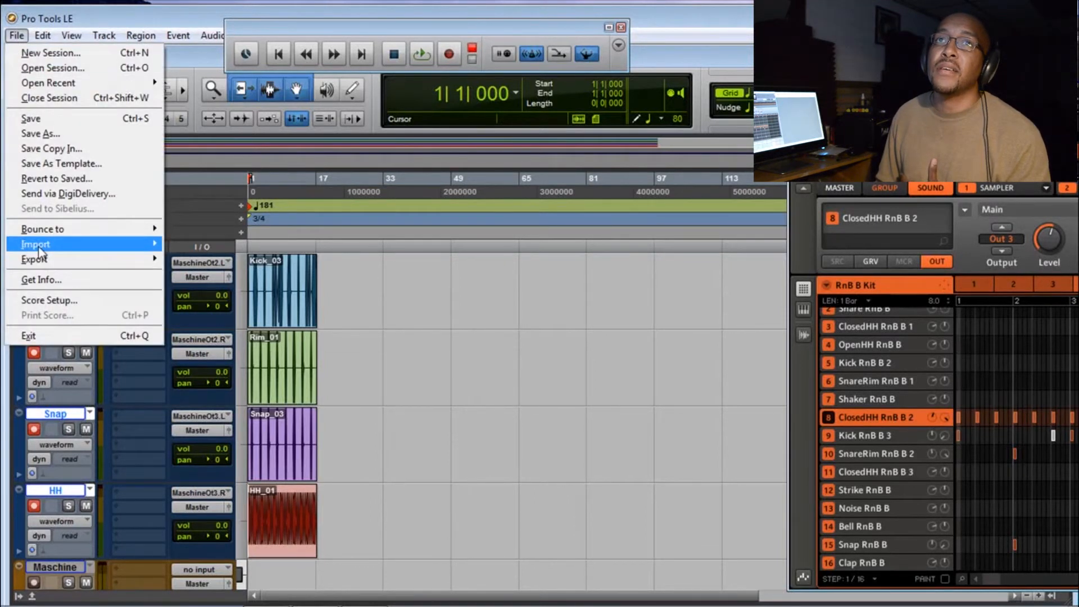
{"action": "mouse_move", "coordinate": [68, 244]}
{"action": "left_click", "coordinate": [248, 264]}
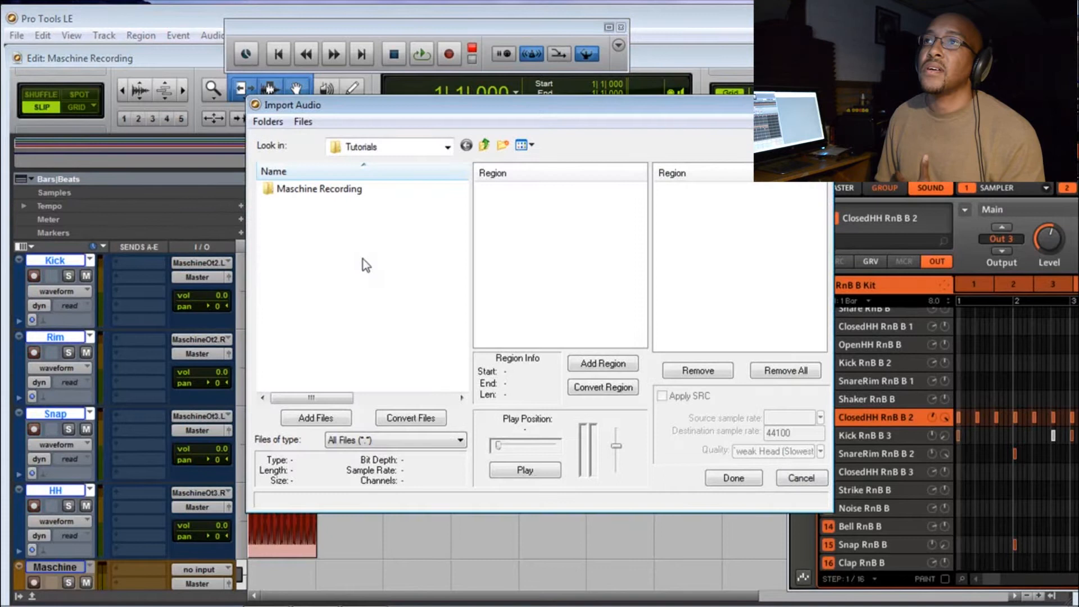
{"action": "double_click", "coordinate": [338, 196]}
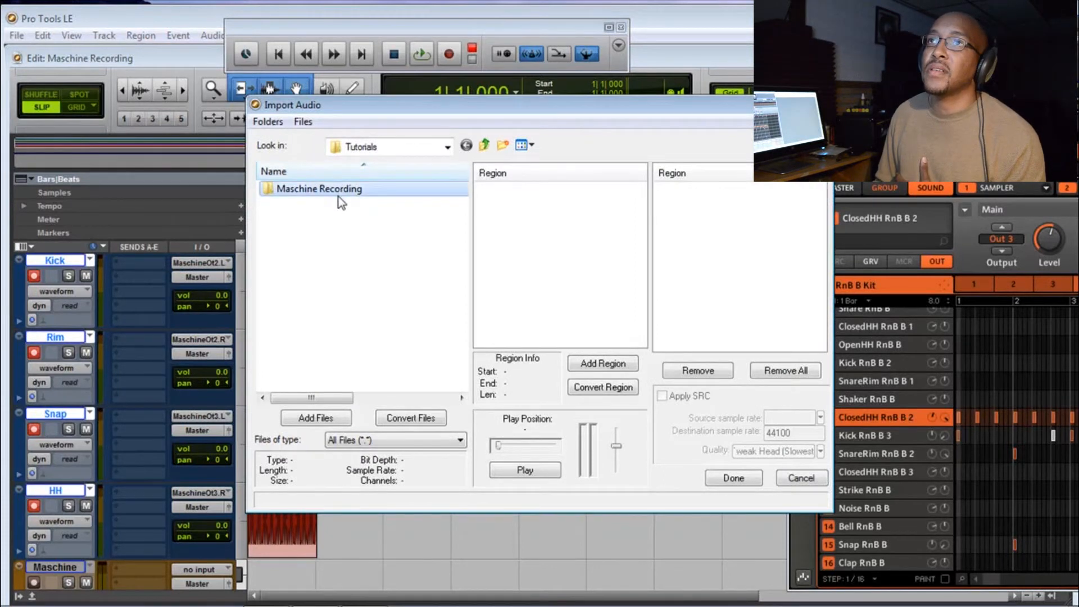
{"action": "double_click", "coordinate": [331, 191]}
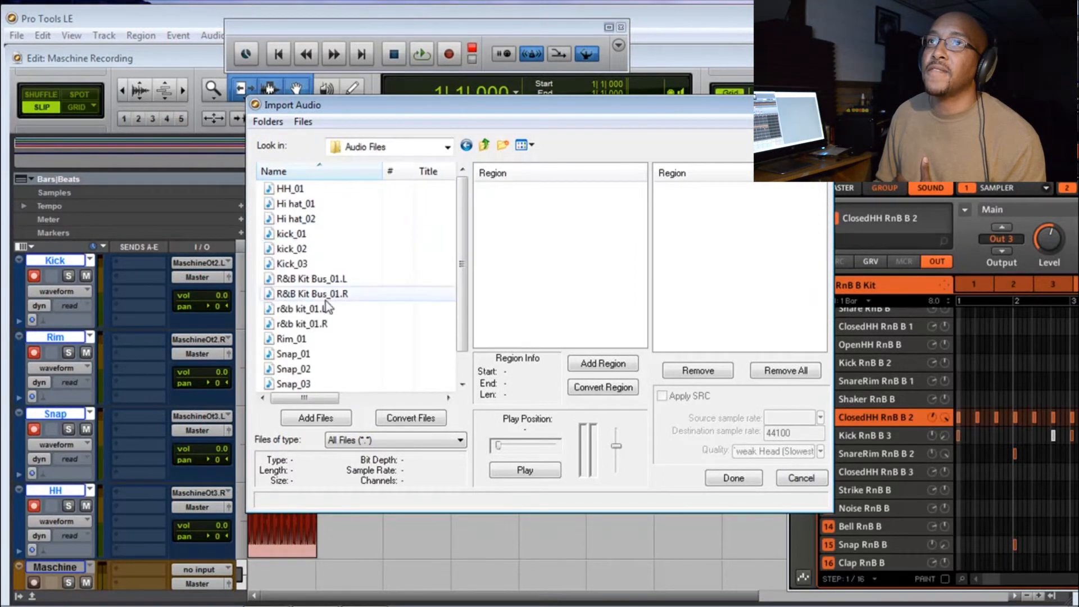
{"action": "left_click", "coordinate": [799, 478]}
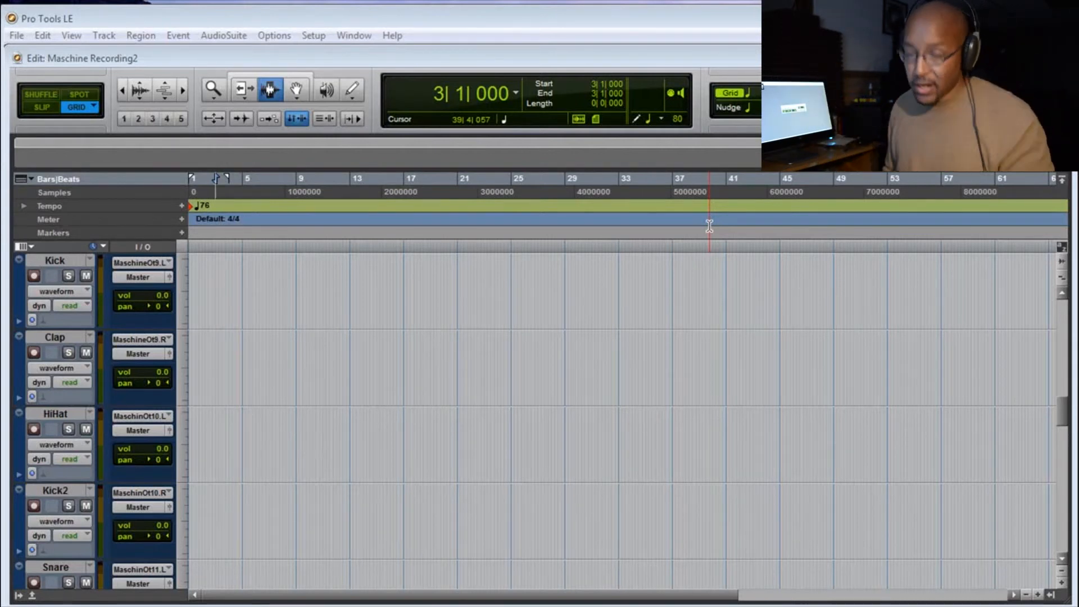
{"action": "left_click", "coordinate": [16, 37]}
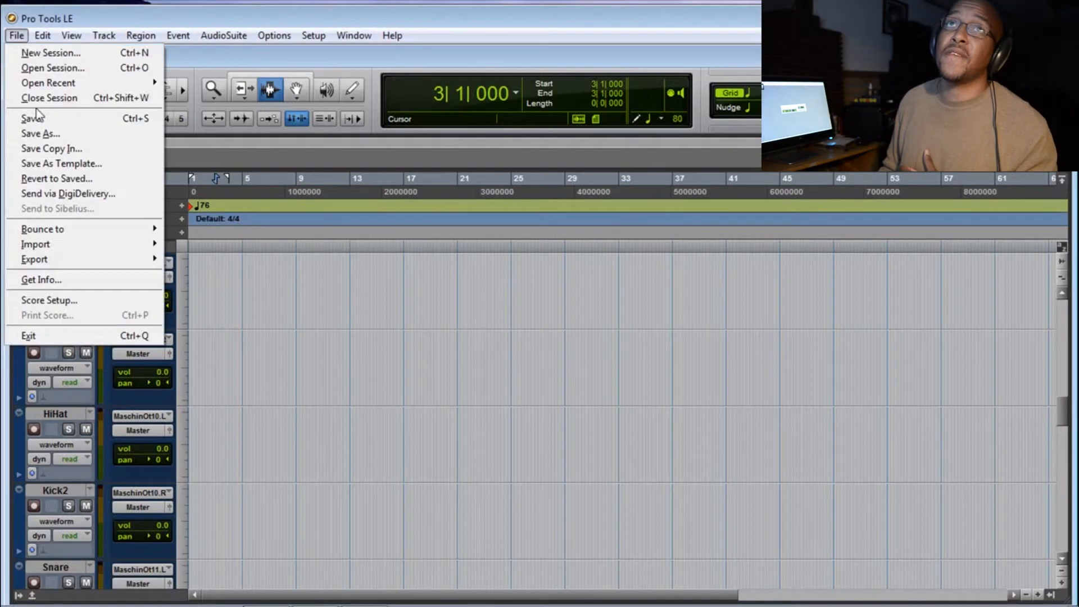
{"action": "left_click", "coordinate": [45, 135]}
{"action": "left_click", "coordinate": [793, 492]}
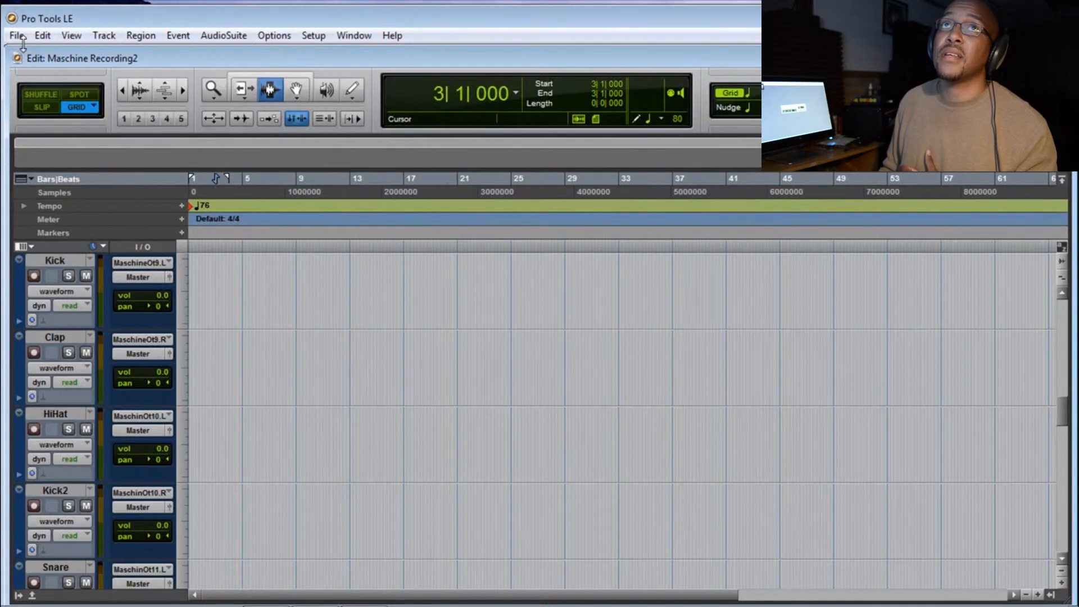
Step: Examine the Save Session Template options and categories for the Maschine Recording2 session without saving
{"action": "left_click", "coordinate": [22, 39]}
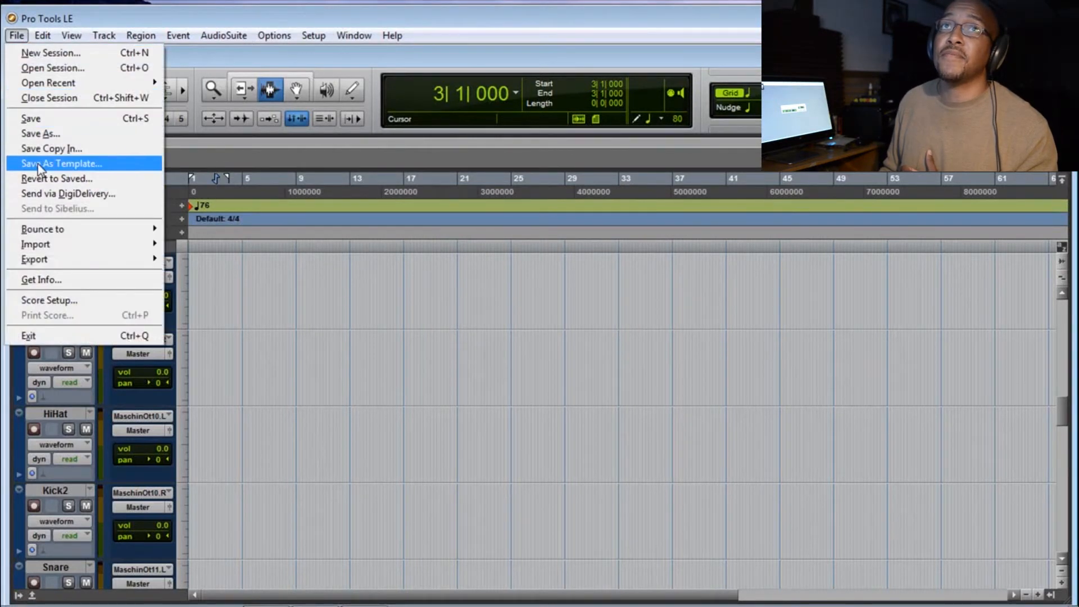
{"action": "left_click", "coordinate": [39, 164]}
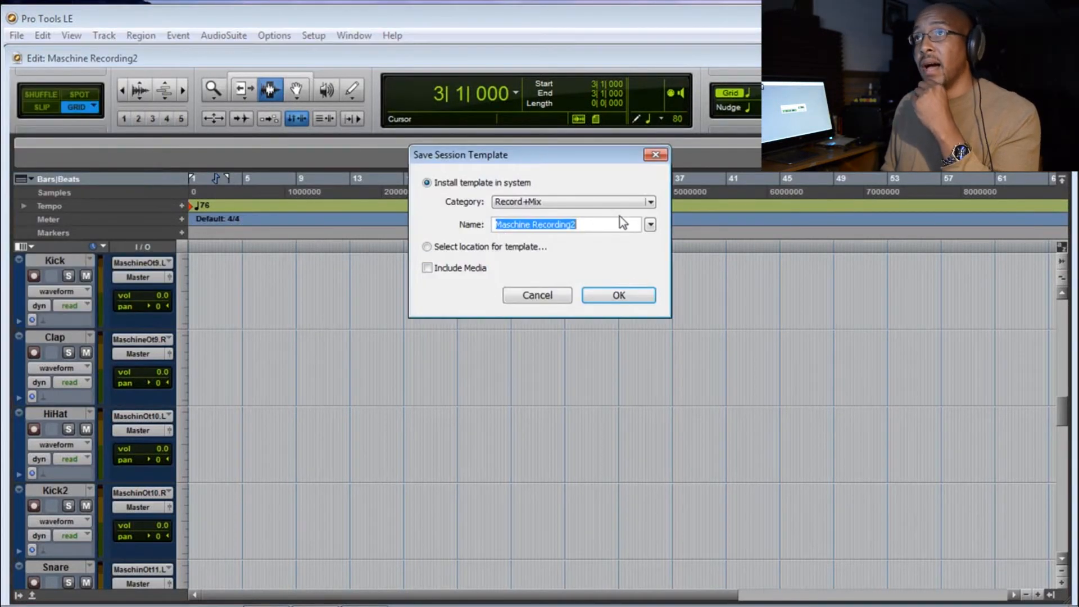
{"action": "left_click", "coordinate": [624, 202]}
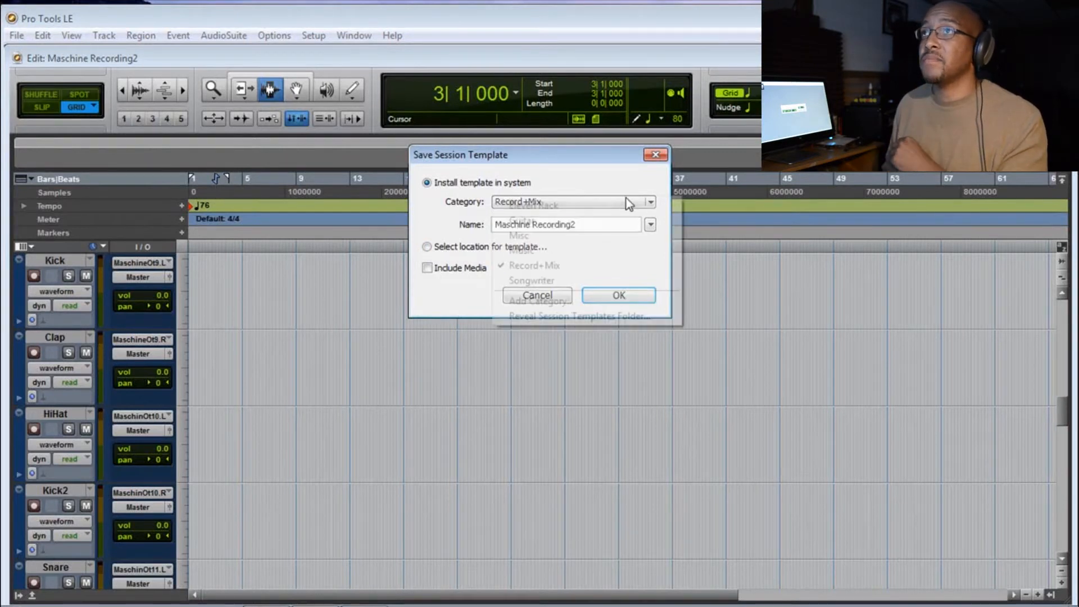
{"action": "left_click", "coordinate": [623, 265]}
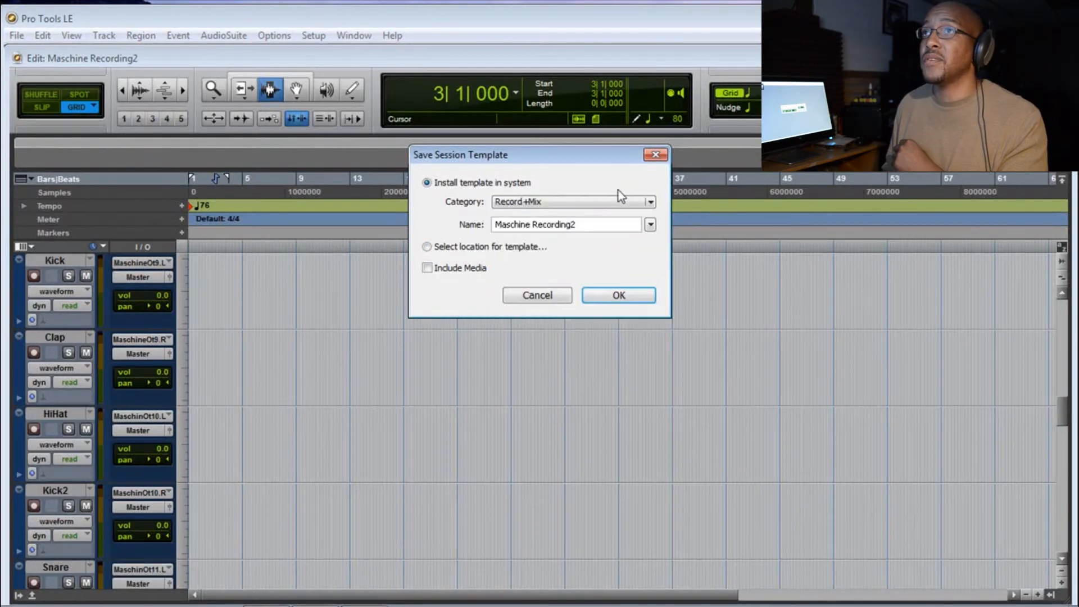
{"action": "left_click", "coordinate": [543, 298]}
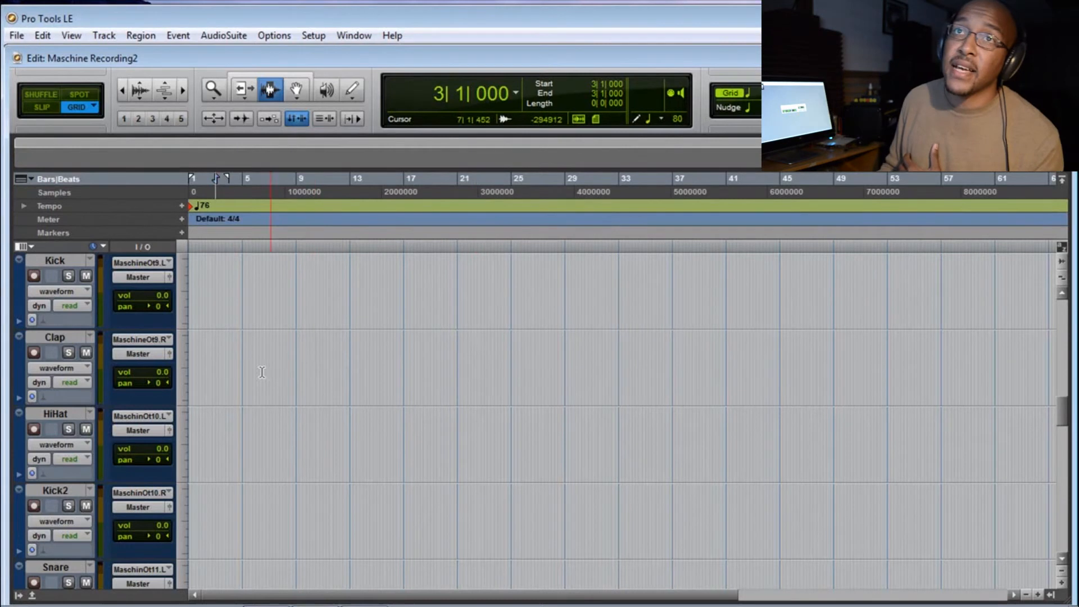
Step: Review the Maschine Recording2 session's named tracks and their Maschine input assignments in the Edit and Mix windows
{"action": "scroll", "coordinate": [200, 474], "scroll_direction": "up", "scroll_amount": 3}
{"action": "scroll", "coordinate": [200, 474], "scroll_direction": "up", "scroll_amount": 10}
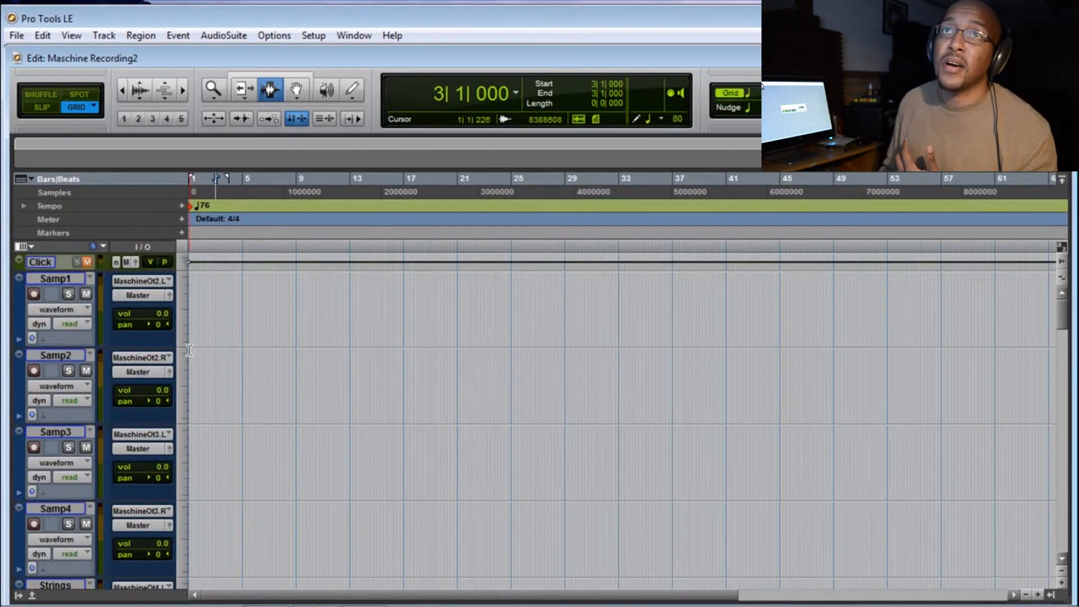
{"action": "scroll", "coordinate": [161, 291], "scroll_direction": "down", "scroll_amount": 12}
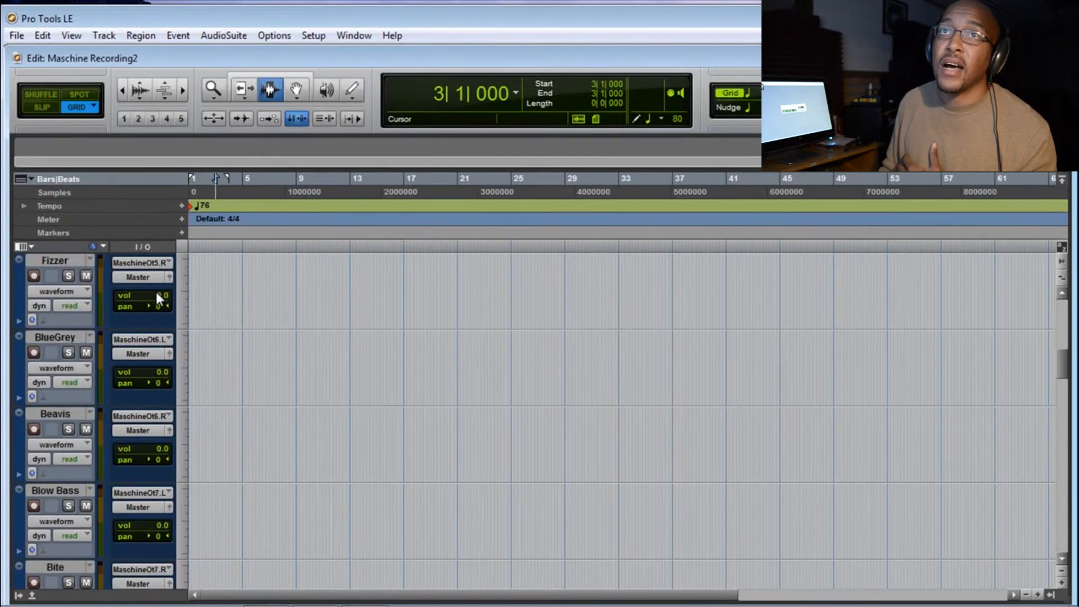
{"action": "scroll", "coordinate": [156, 298], "scroll_direction": "down", "scroll_amount": 12}
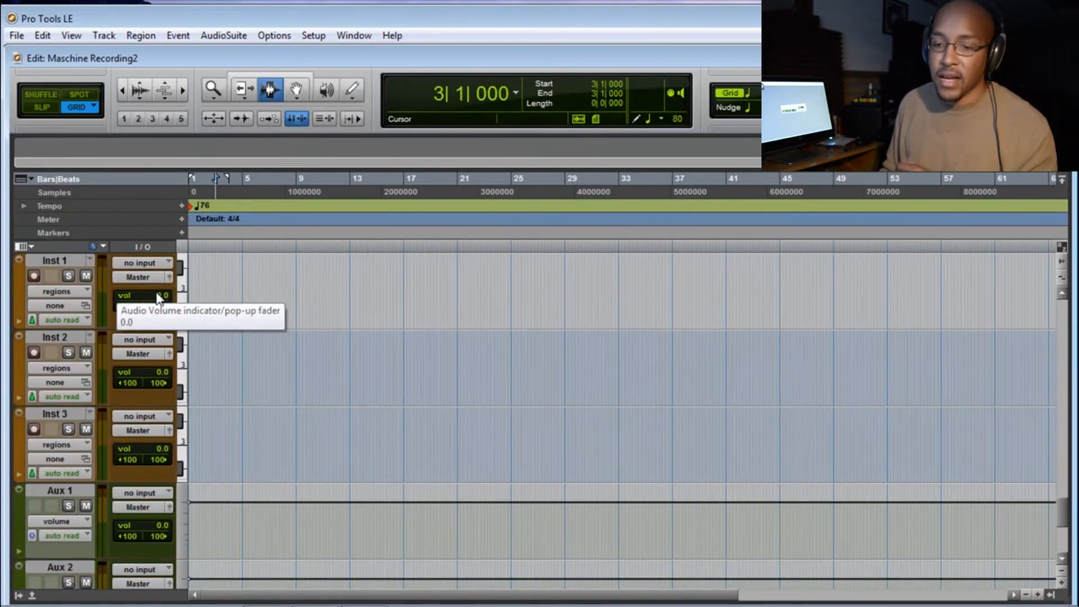
{"action": "key", "text": "ctrl+equal"}
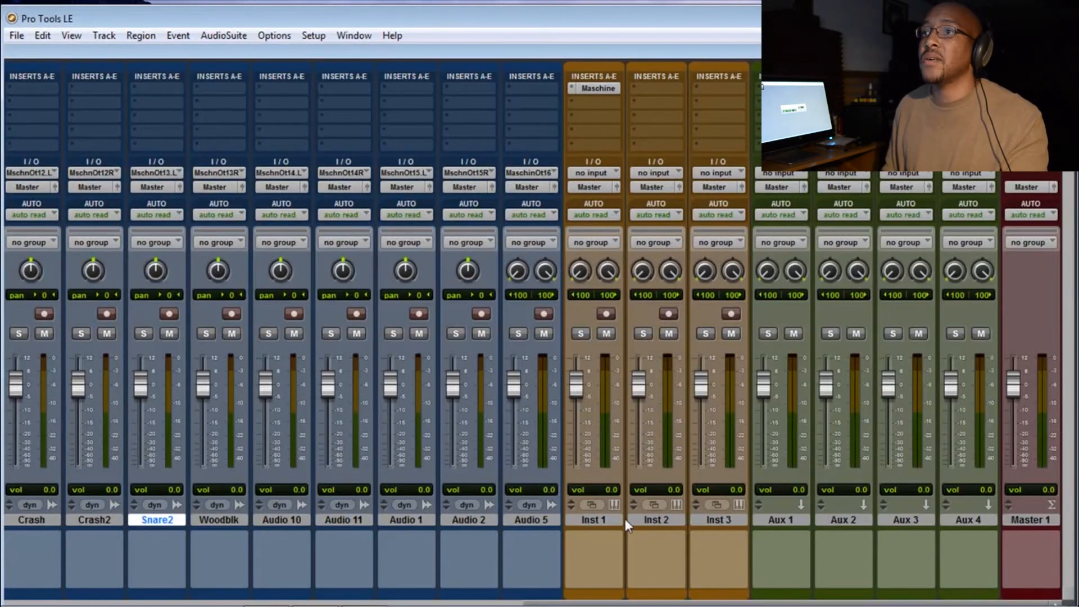
{"action": "left_click_drag", "start_coordinate": [677, 602], "coordinate": [227, 52]}
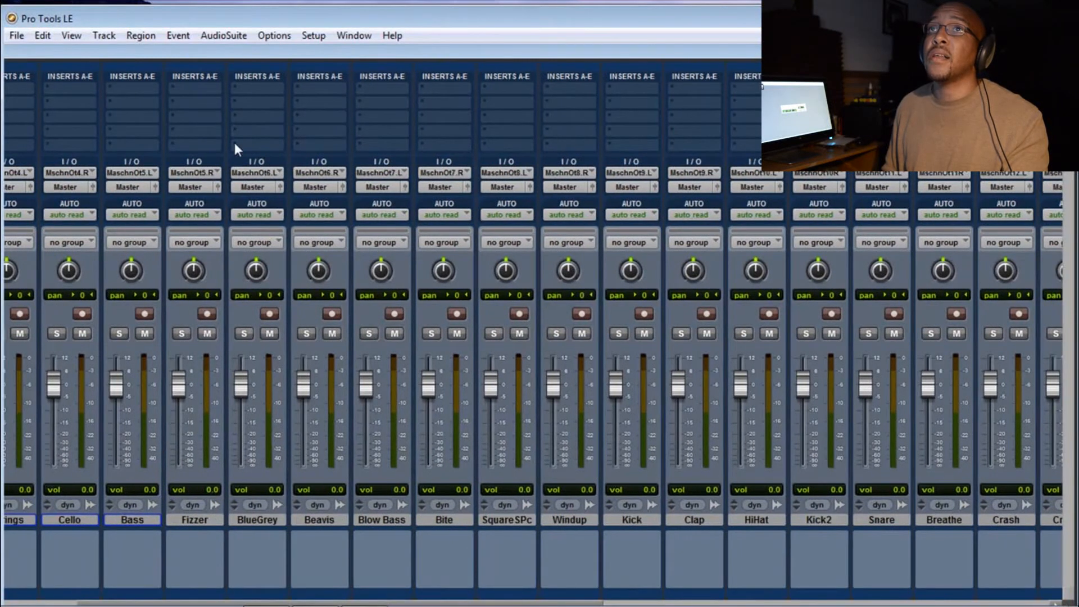